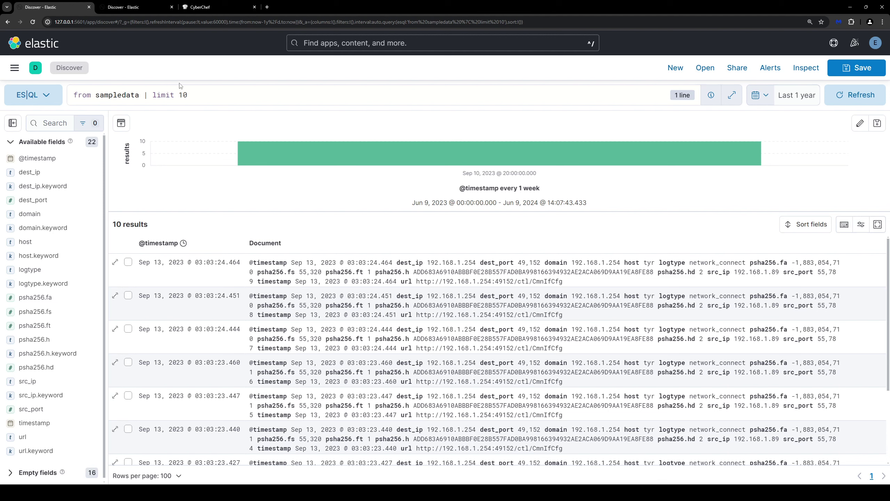
Step: Select ES|QL as the query language for the Discover view
left_click(149, 91)
left_click(51, 98)
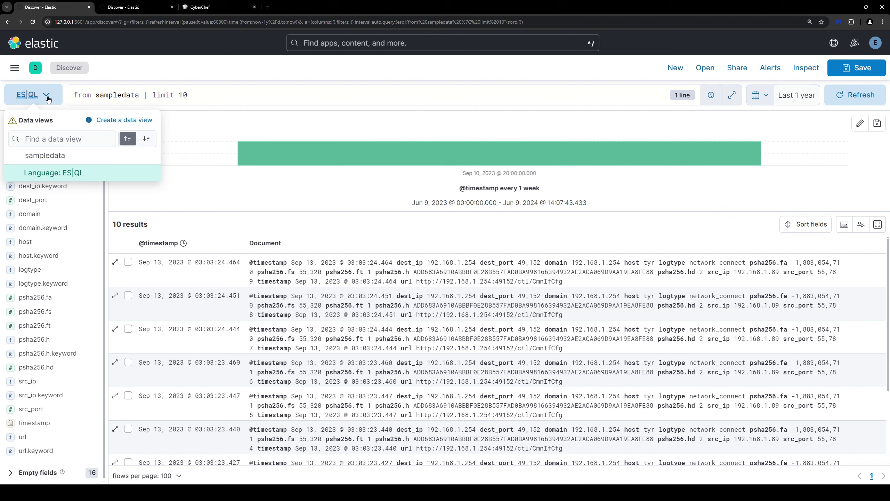
left_click(64, 173)
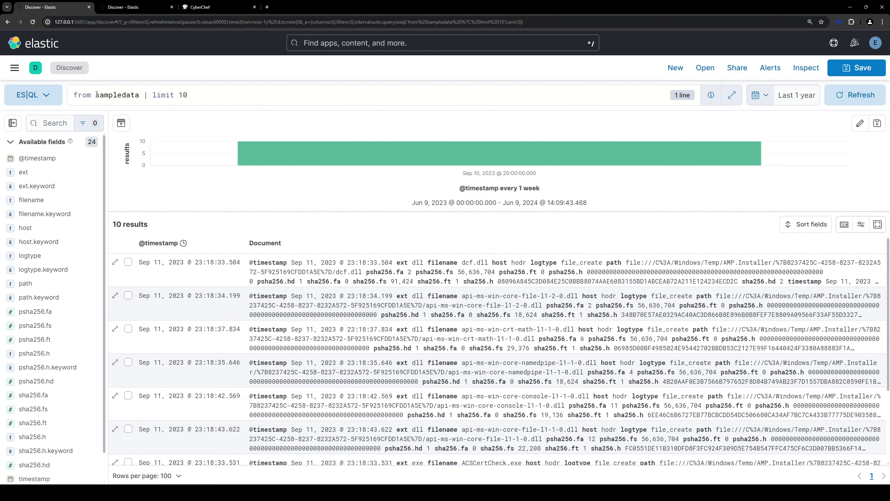
left_click(139, 95)
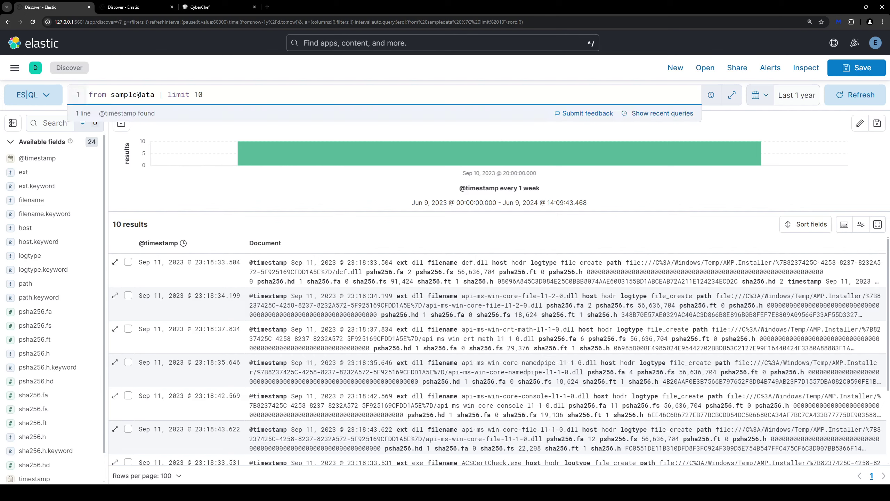
left_click_drag(112, 95, 134, 95)
left_click(215, 82)
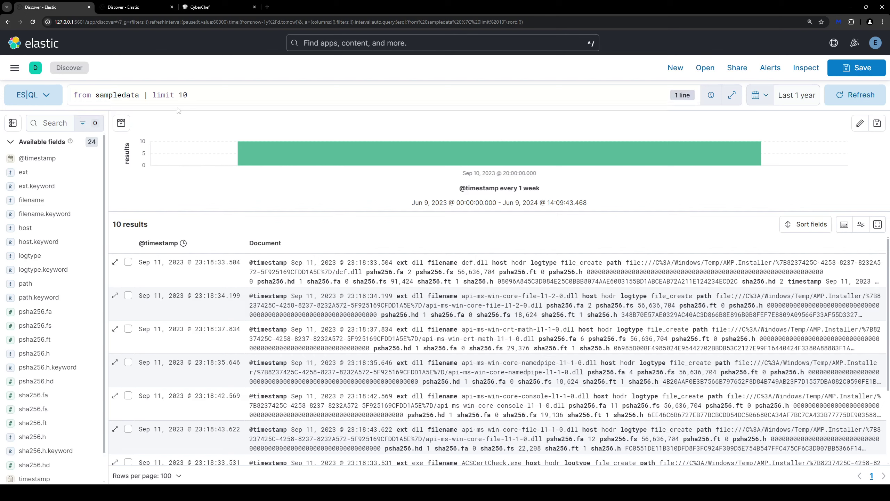
left_click_drag(154, 95, 164, 97)
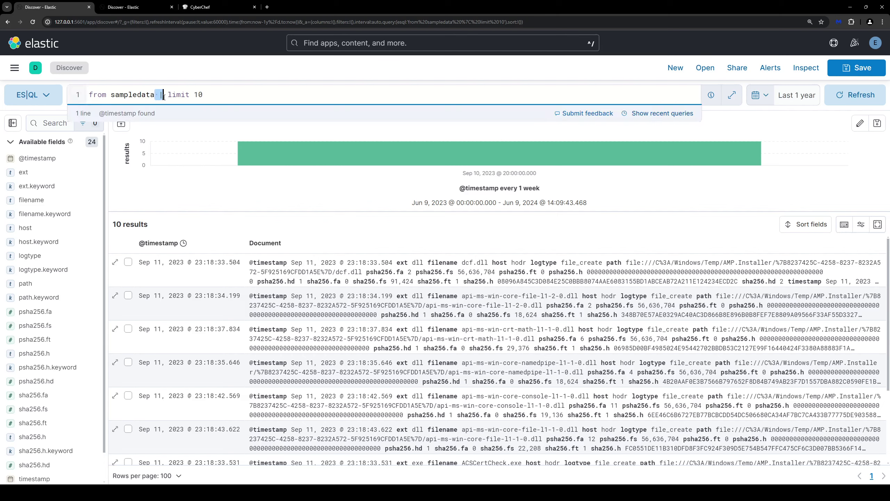
left_click(209, 86)
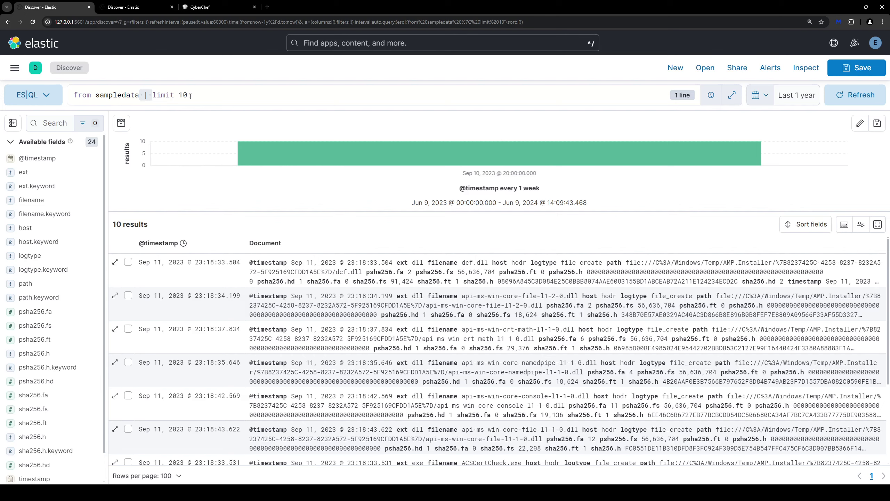
Step: Remove the limit clause so the query reads "from sampledata", run it and view the query's warning details
left_click(189, 96)
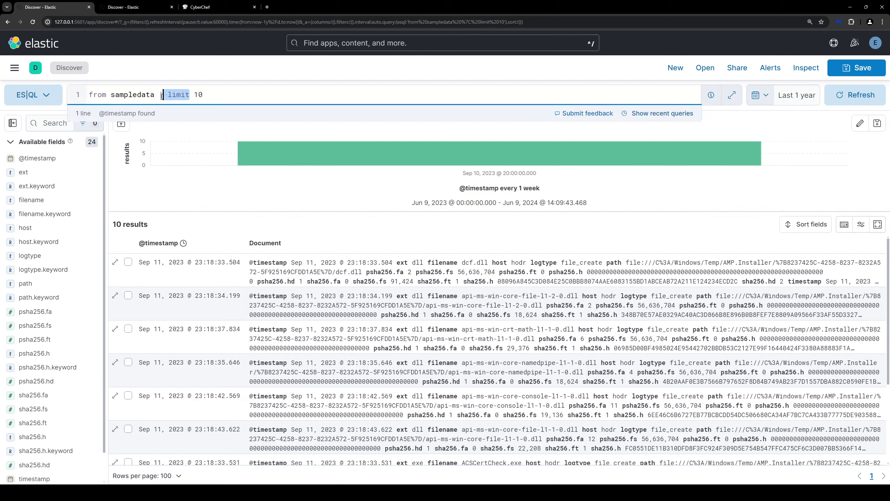
left_click_drag(203, 94, 165, 95)
key("BackSpace")
key("BackSpace")
key("BackSpace")
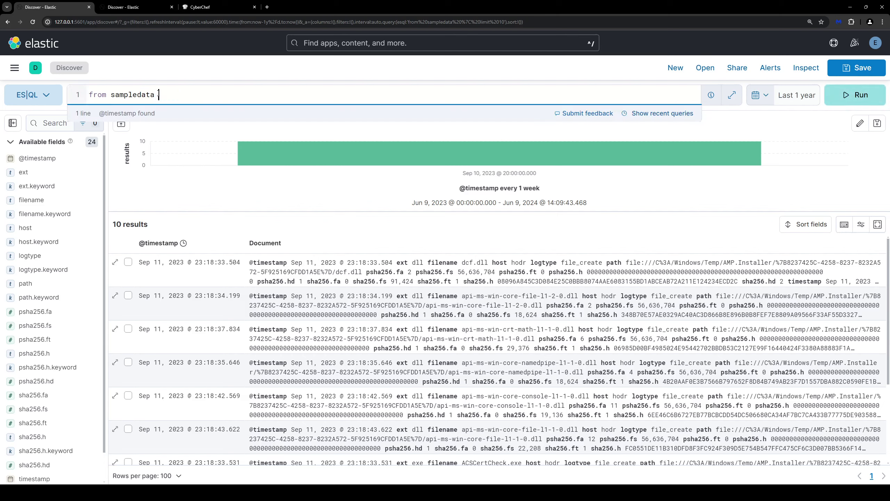
key("ctrl+Return")
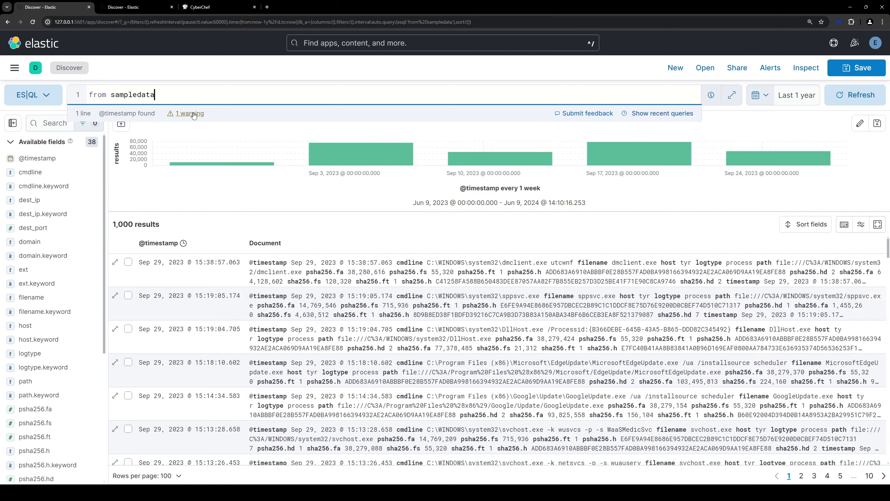
left_click(190, 117)
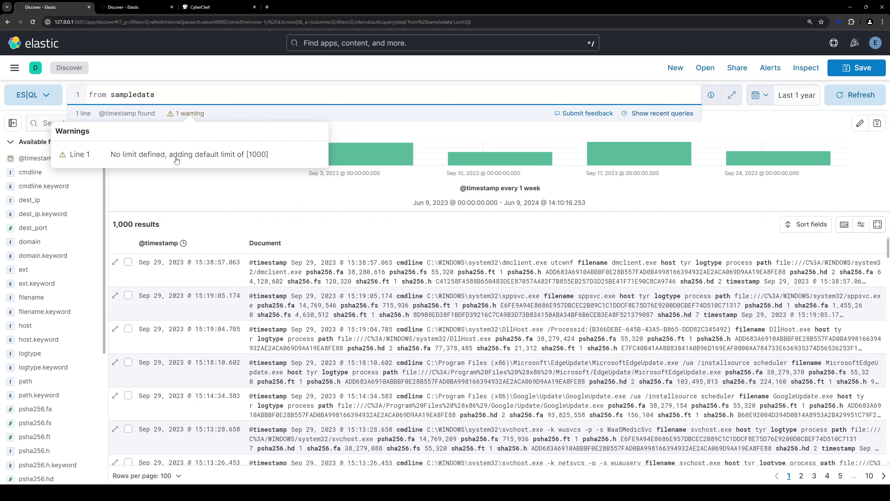
left_click(223, 83)
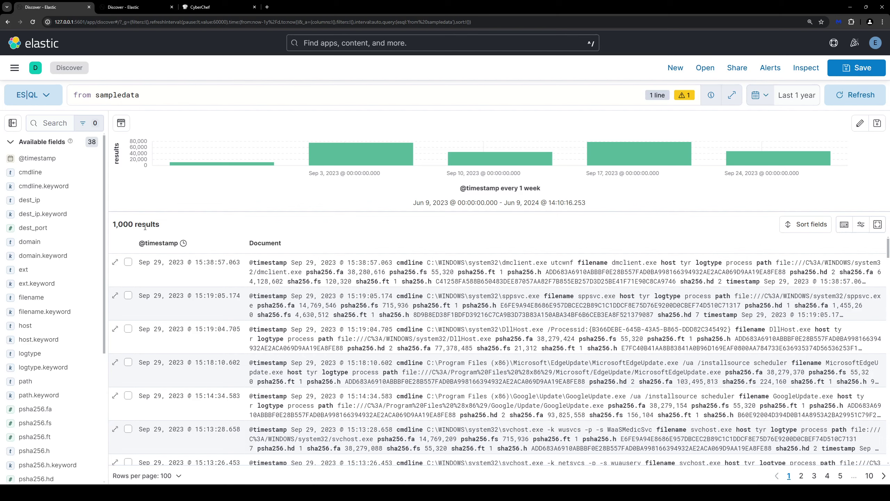
Step: Append "| limit 10" to the sampledata query and run it
left_click(160, 93)
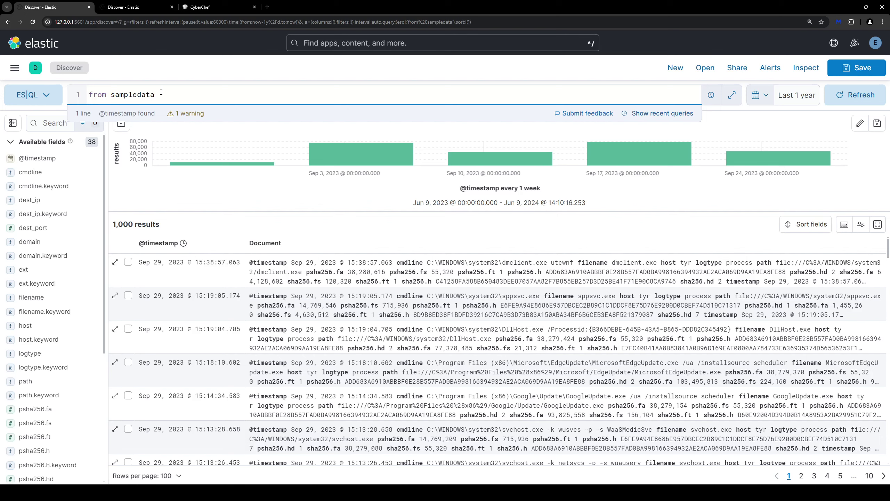
type("| limit ")
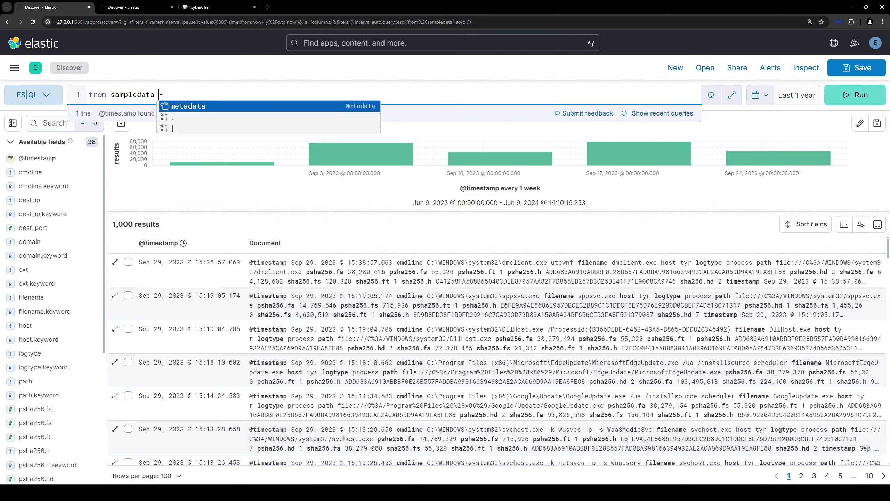
type("10")
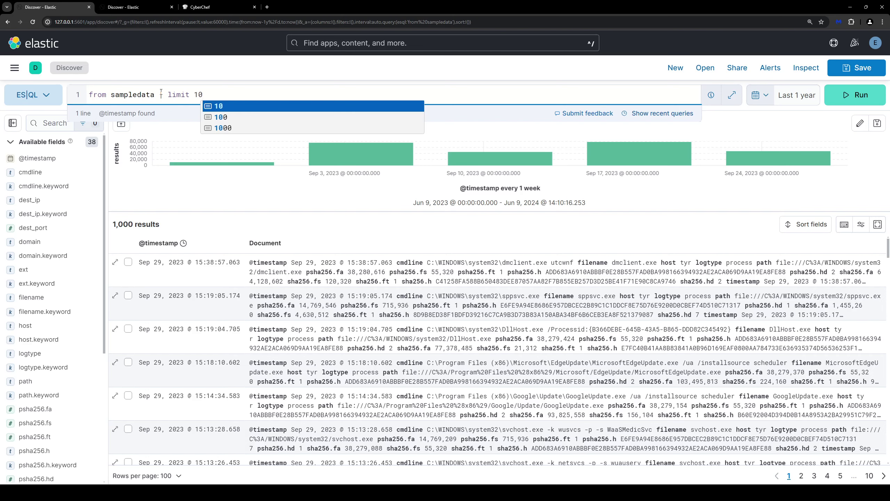
key("ctrl+Return")
left_click(149, 83)
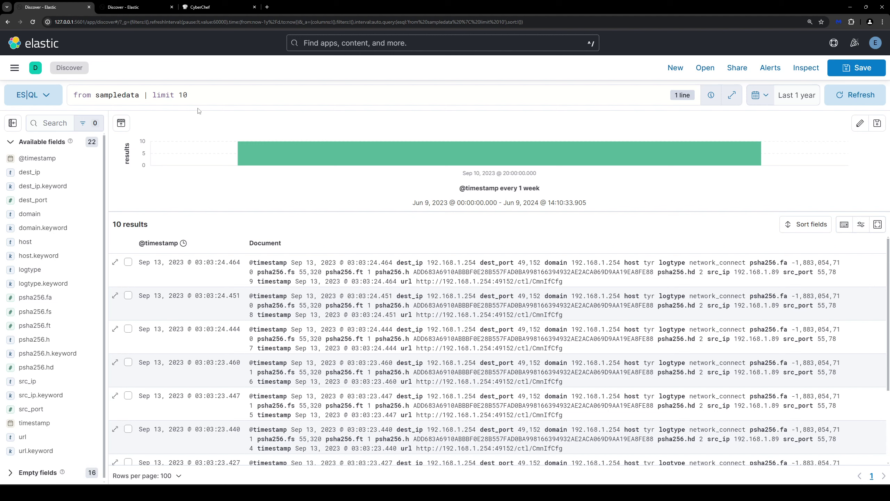
left_click(186, 280)
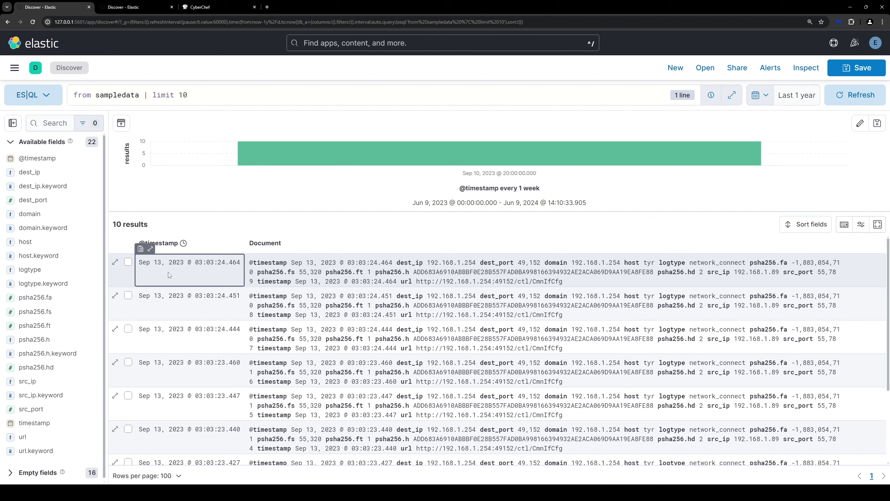
left_click(218, 224)
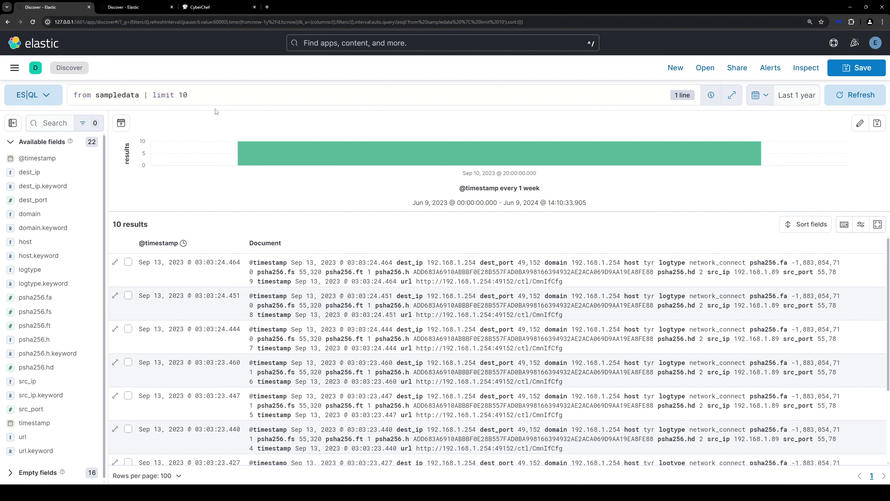
Step: Replace the limit clause with where logtype LIKE "process" and run the query
left_click_drag(204, 94, 167, 94)
key("BackSpace")
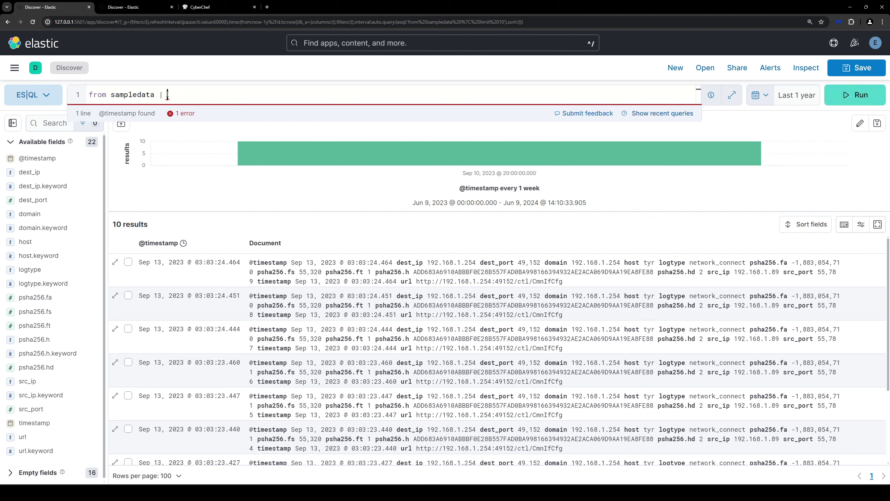
type("where")
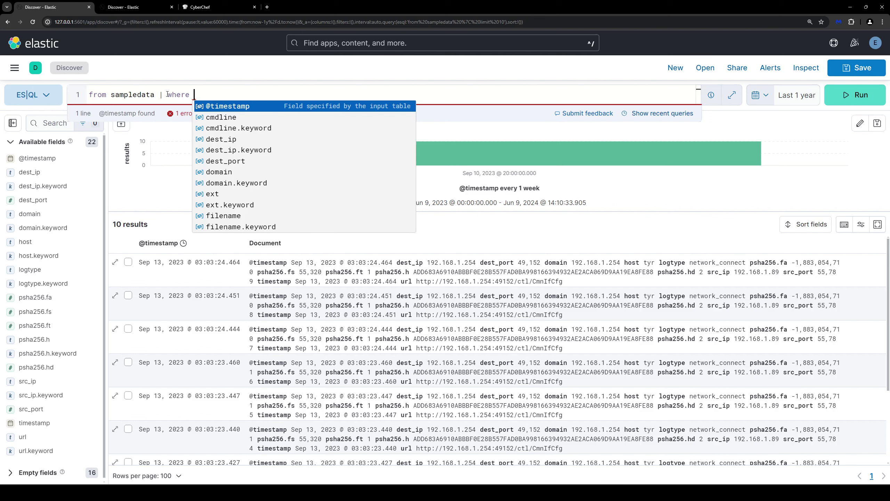
type("logtype")
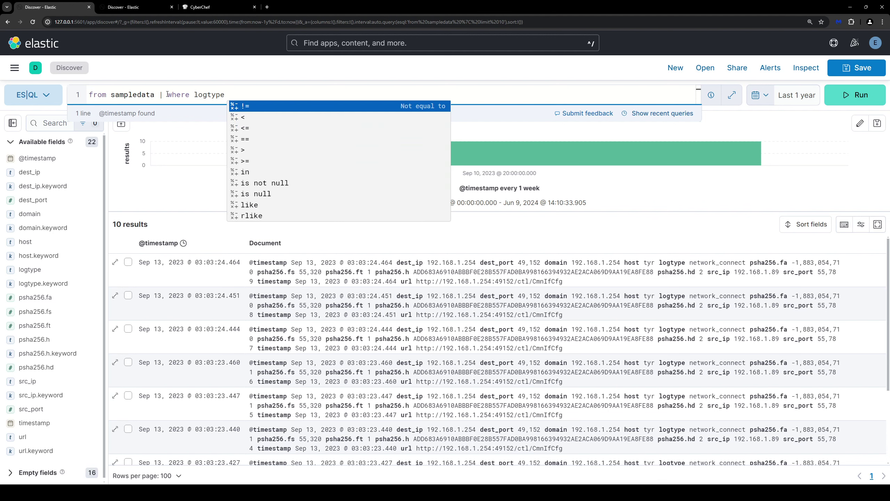
type("LIKE ")
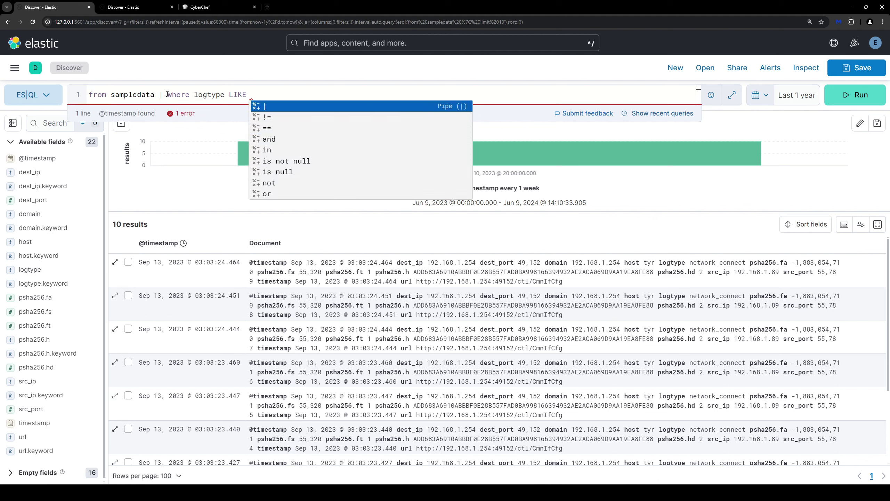
type("\"process")
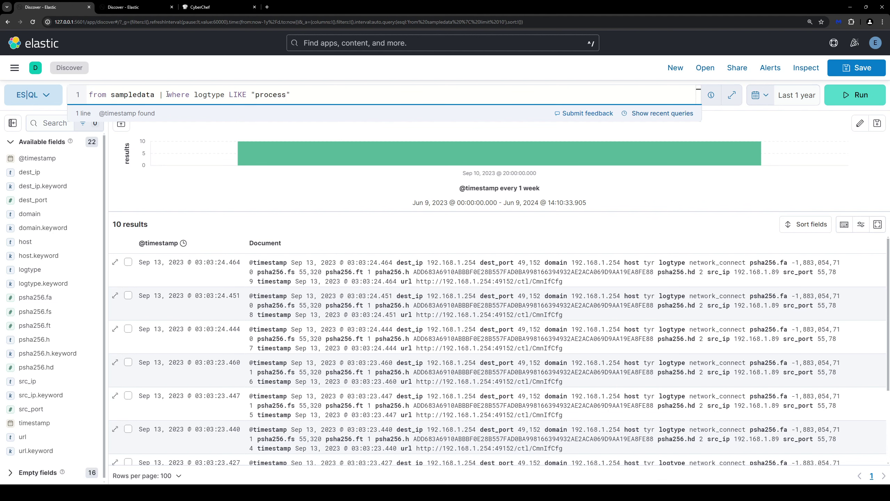
key("ctrl+Return")
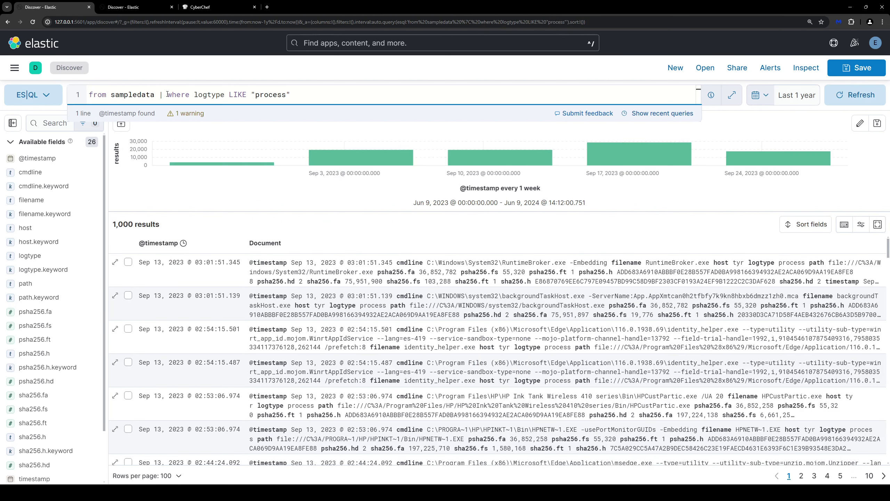
Step: Change the logtype pattern to "*proc*", run the query and inspect the logtype field's example values
left_click(253, 94)
type("*")
left_click(291, 95)
key("BackSpace")
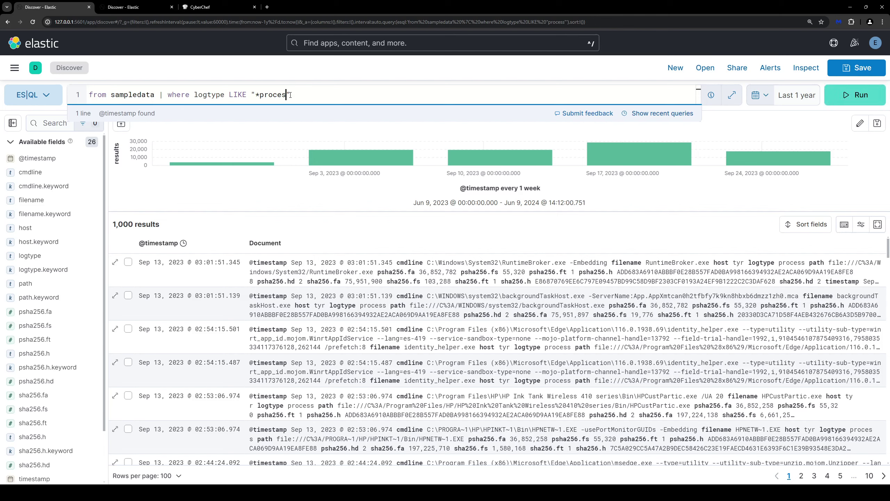
key("BackSpace")
key("BackSpace")
type("*")
key("ctrl+Return")
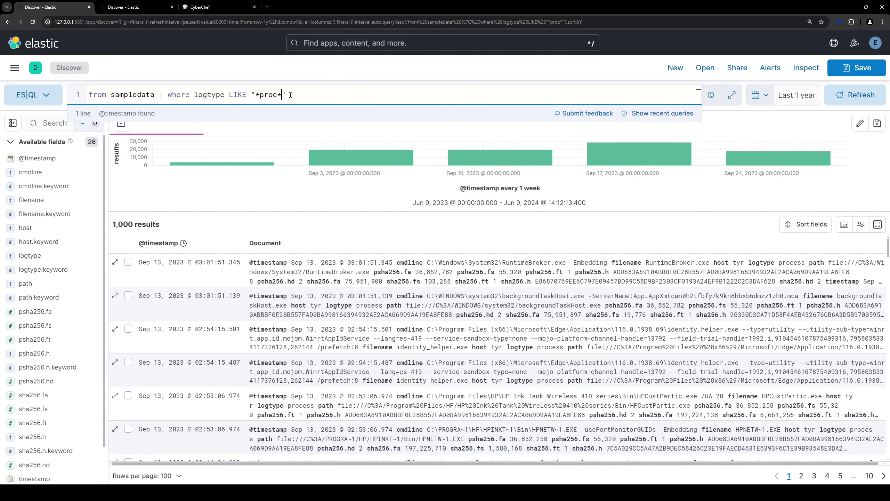
left_click(296, 84)
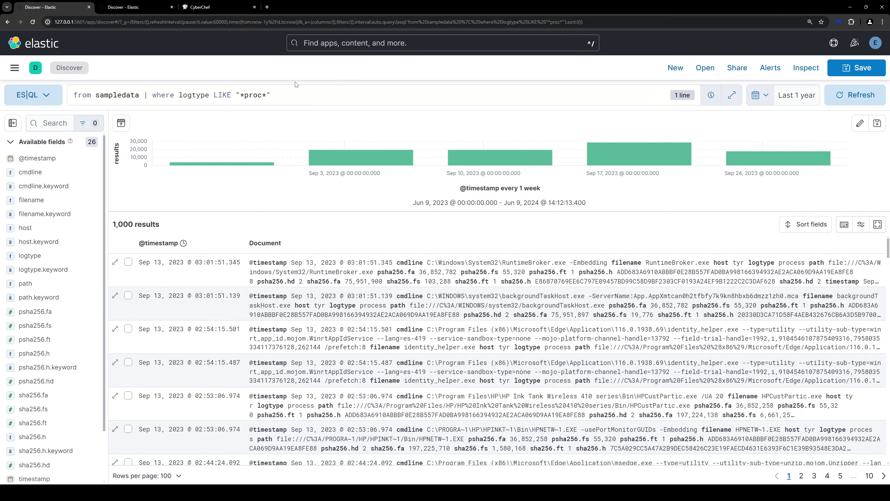
left_click(30, 256)
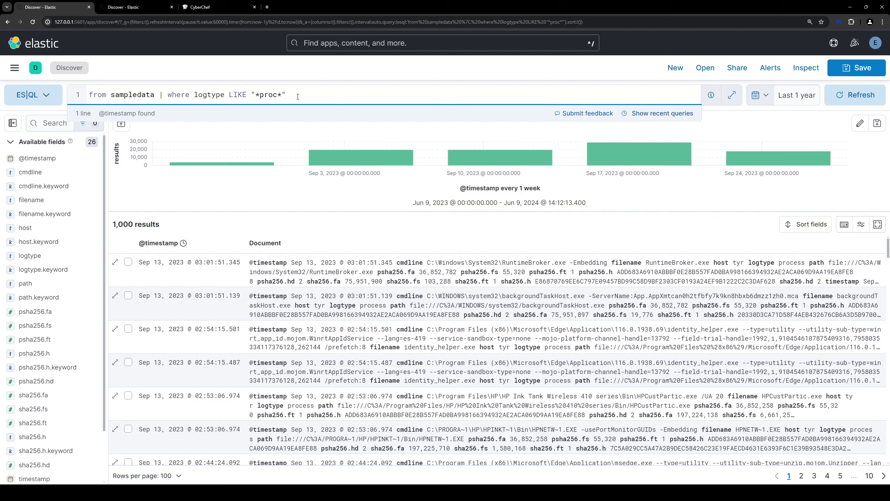
Step: Capitalize the first letter of the search term so the pattern reads "*Proc*" and run the query
key("BackSpace")
type("P")
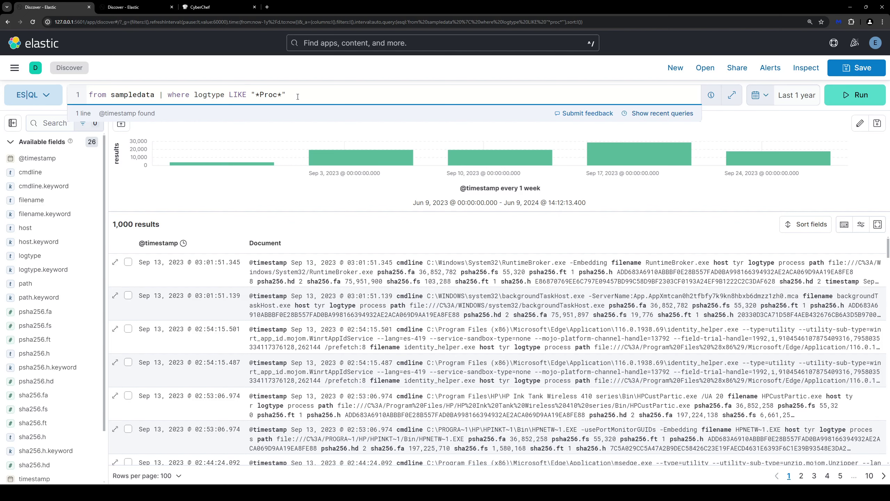
key("ctrl+Return")
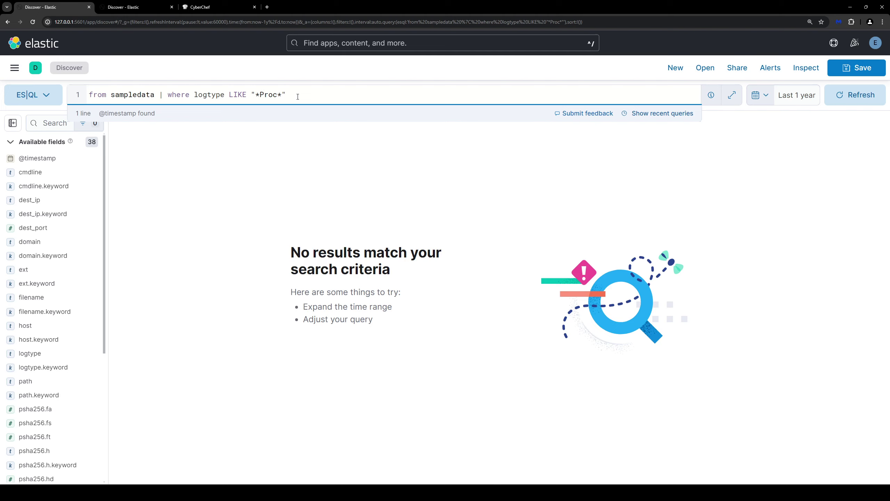
Step: Set the logtype pattern to "process" without wildcards, run the query and inspect the logtype field's example values
key("Delete")
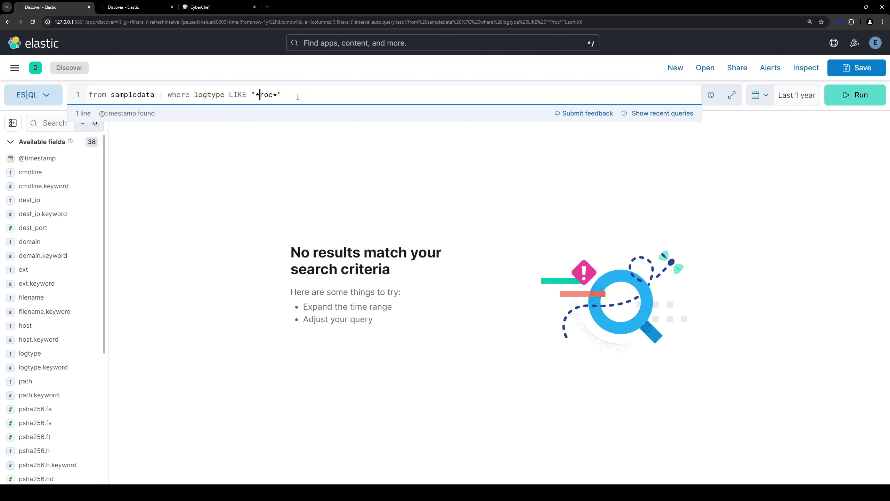
type("p")
key("Left")
key("BackSpace")
key("Right")
key("Right")
key("Right")
key("Right")
key("Right")
type("ess")
key("ctrl+Return")
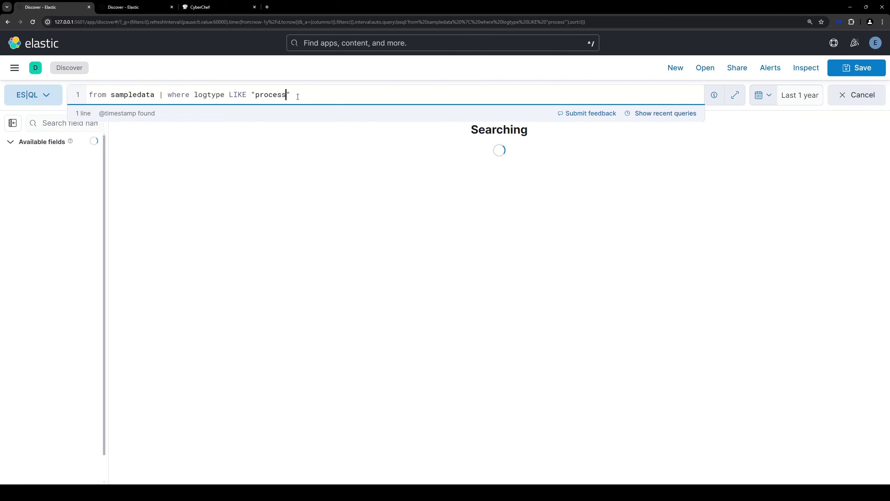
left_click(30, 256)
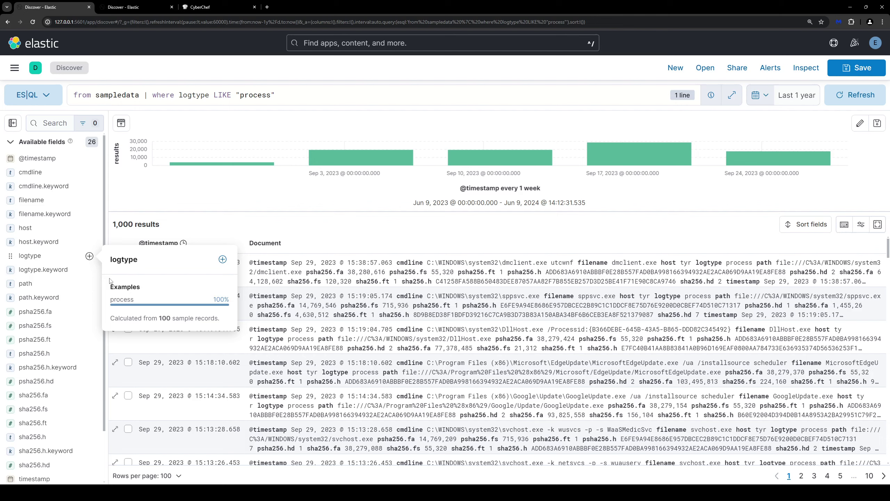
left_click(260, 112)
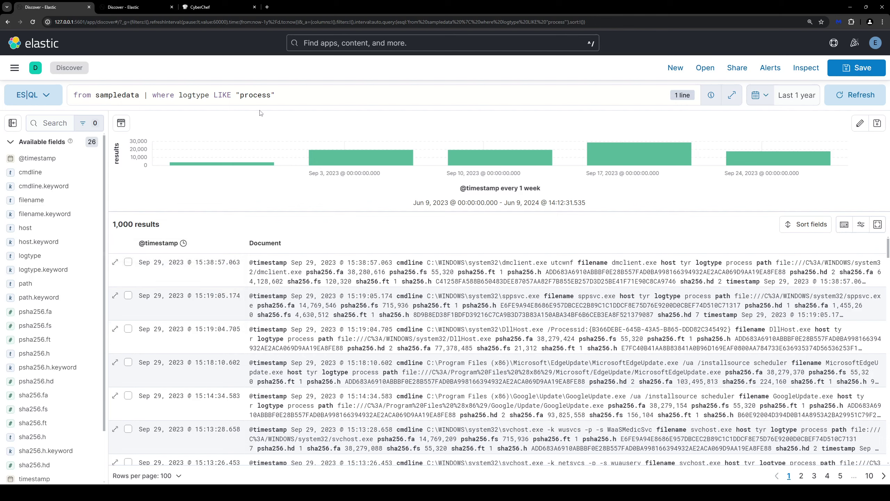
Step: Append a second clause, where cmdline LIKE "*Bypss*", after the logtype filter and run the query
left_click(311, 93)
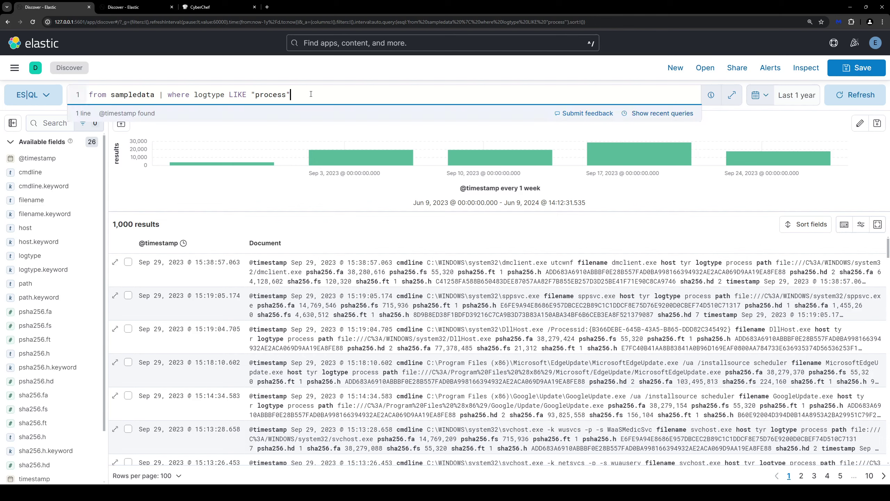
type("| where ")
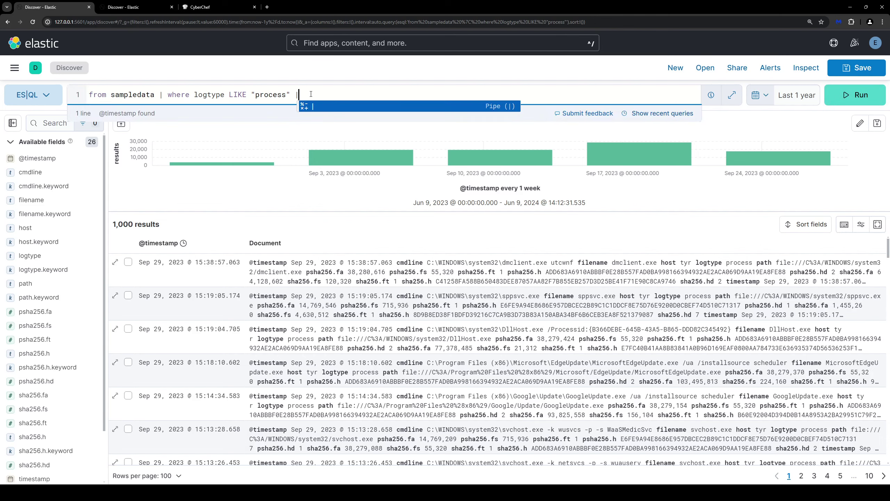
type("cmdline ")
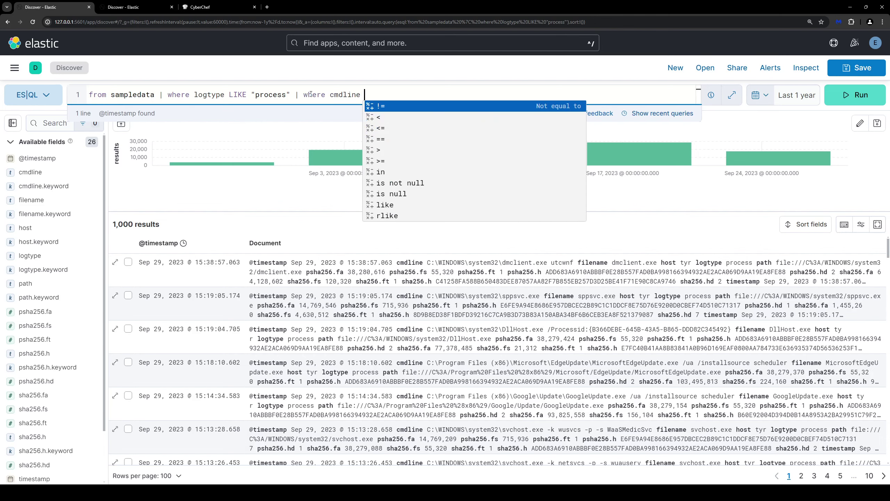
type("LIKE \"\"")
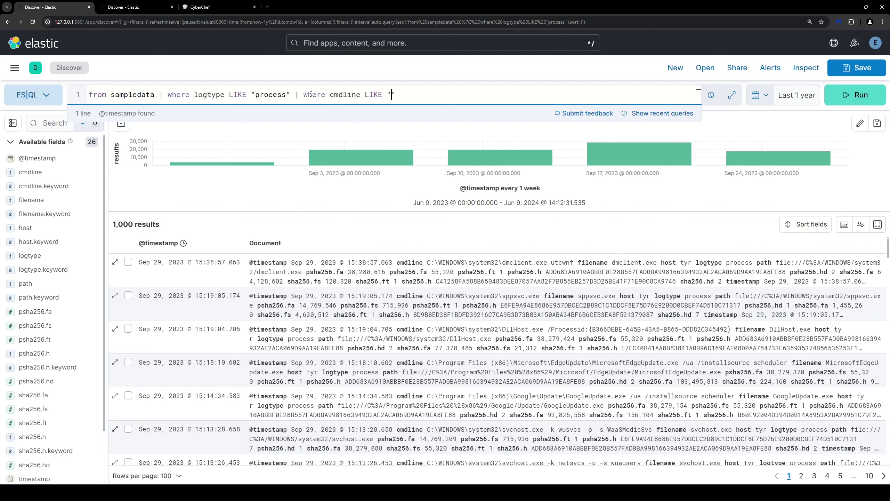
type("*Bypss*")
key("ctrl+Return")
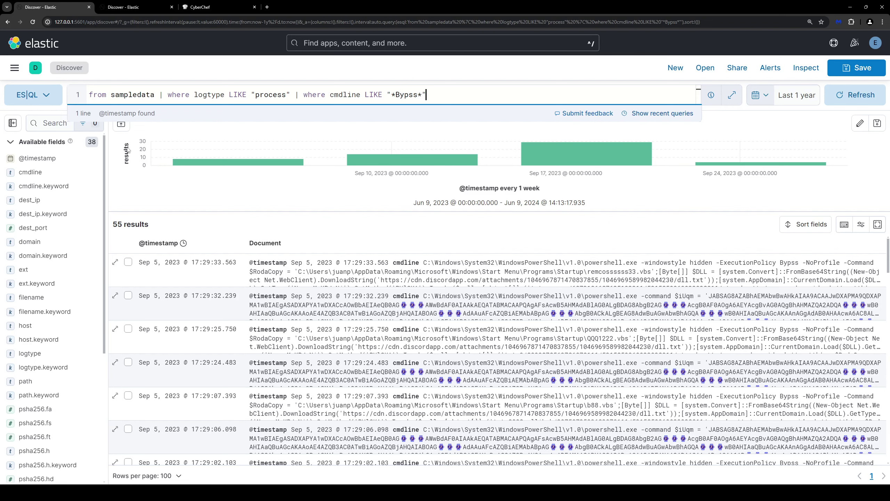
Step: Show cmdline as the results table's column and examine the PowerShell command lines in the first two rows
left_click(90, 172)
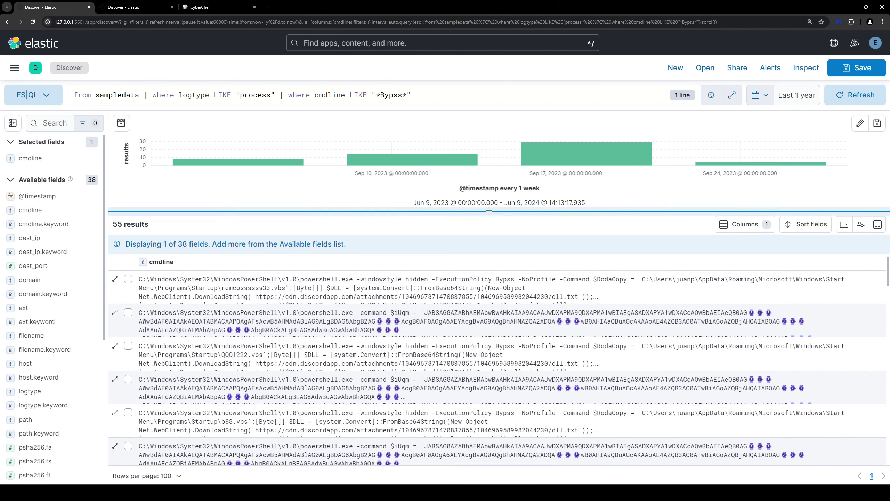
left_click_drag(489, 214, 488, 213)
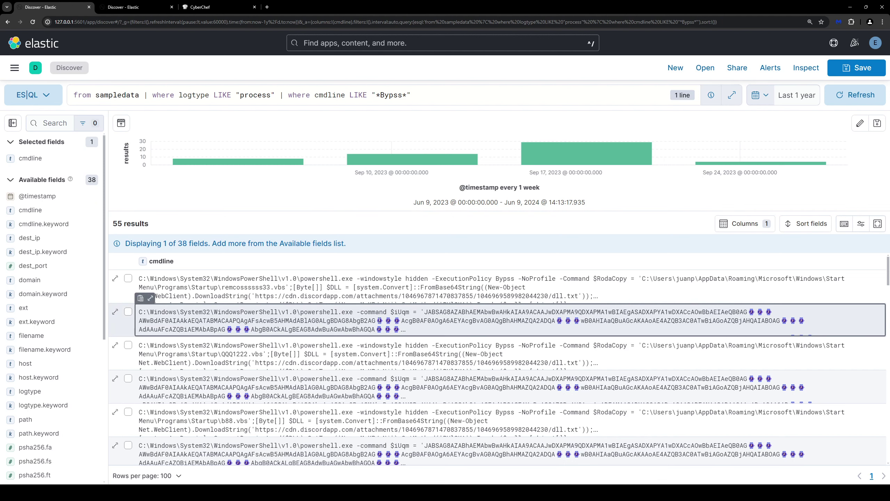
left_click(400, 318)
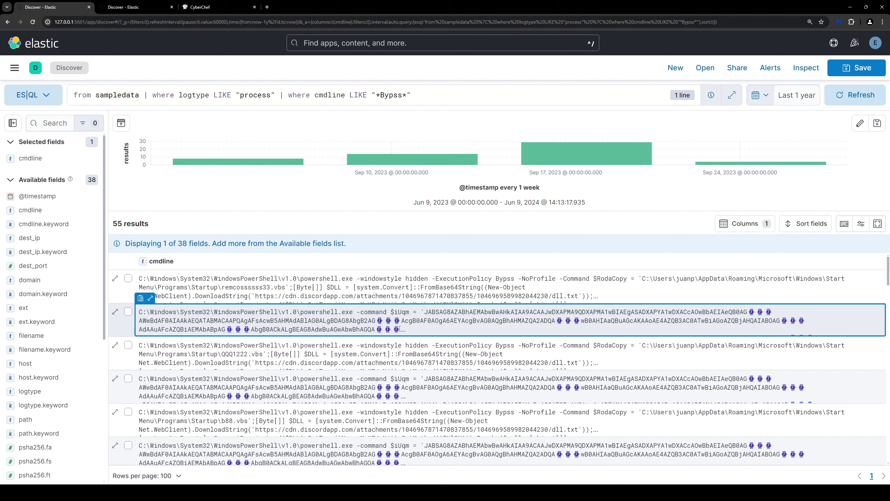
left_click(387, 278)
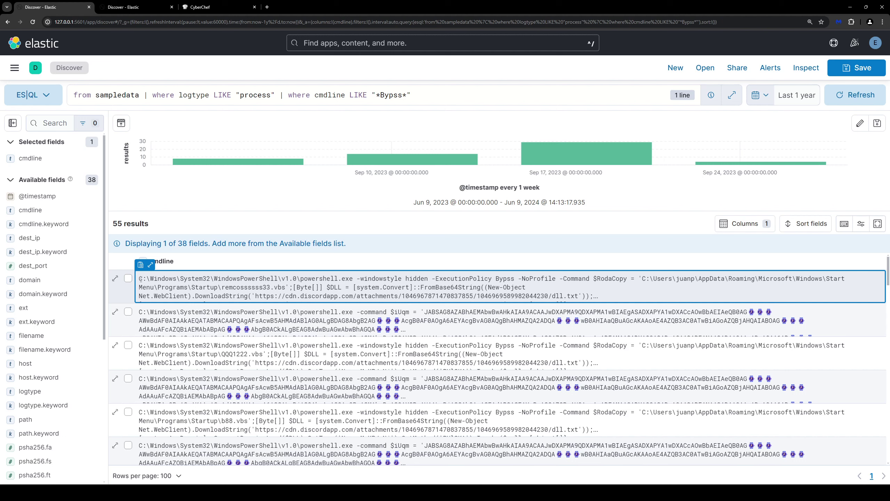
left_click_drag(140, 278, 625, 301)
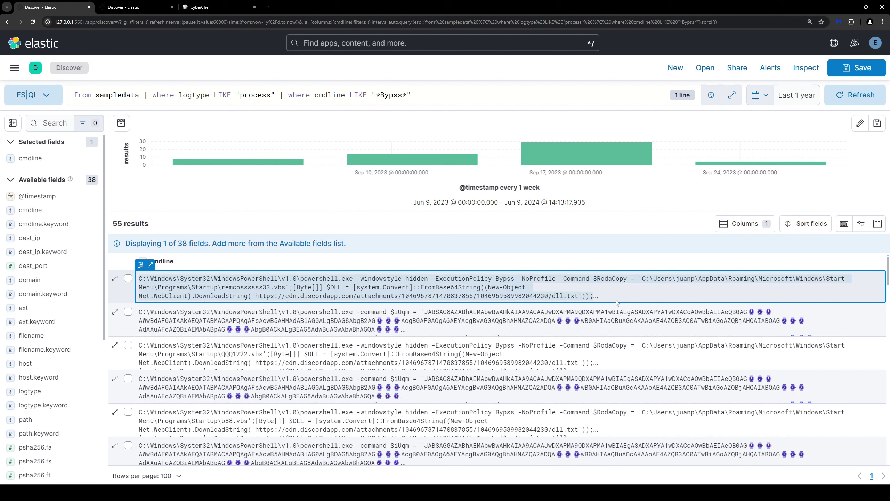
left_click(611, 290)
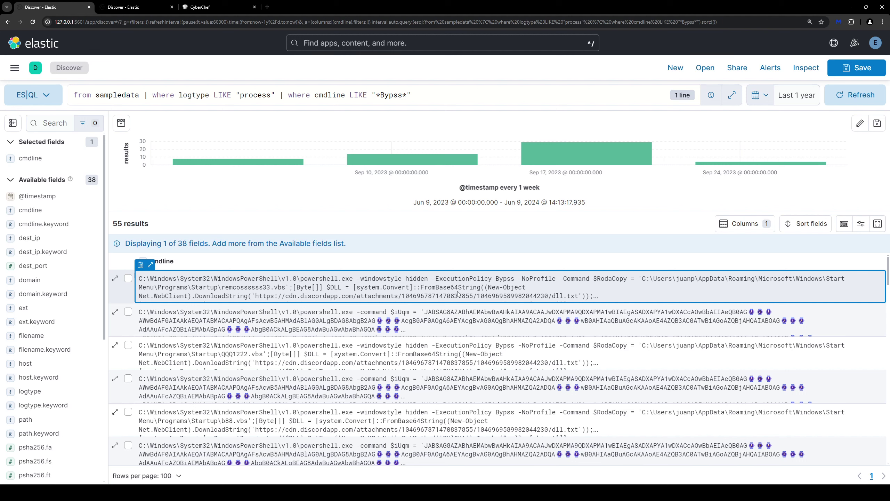
left_click_drag(462, 286, 417, 285)
left_click(466, 286)
key("Down")
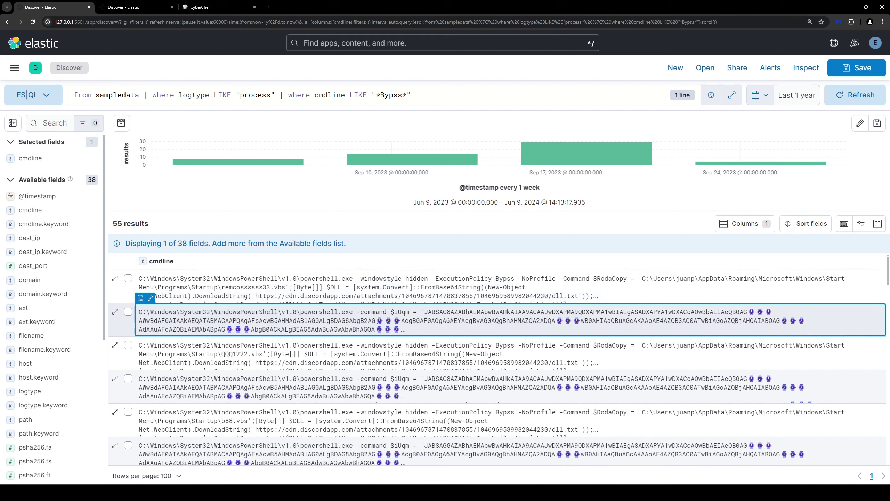
Step: Copy one group of three purple symbols from the second row's cmdline value and return to the end of the query
left_click_drag(376, 321, 399, 318)
left_click_drag(380, 320, 400, 321)
right_click(392, 320)
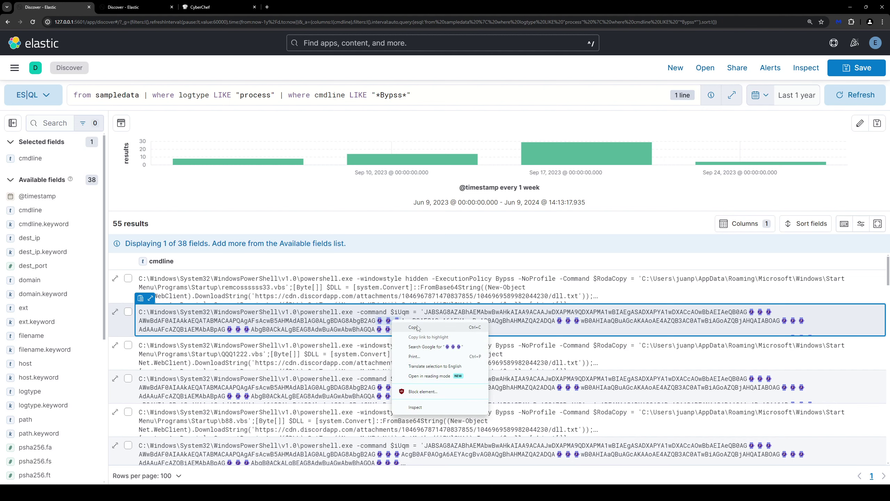
left_click(410, 326)
left_click(426, 93)
type("| wher")
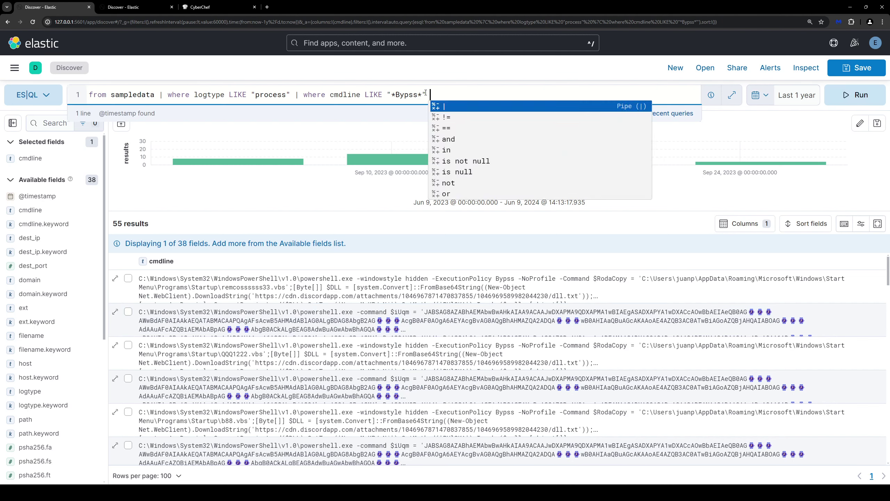
key("BackSpace")
key("BackSpace")
key("BackSpace")
key("BackSpace")
key("BackSpace")
key("BackSpace")
key("BackSpace")
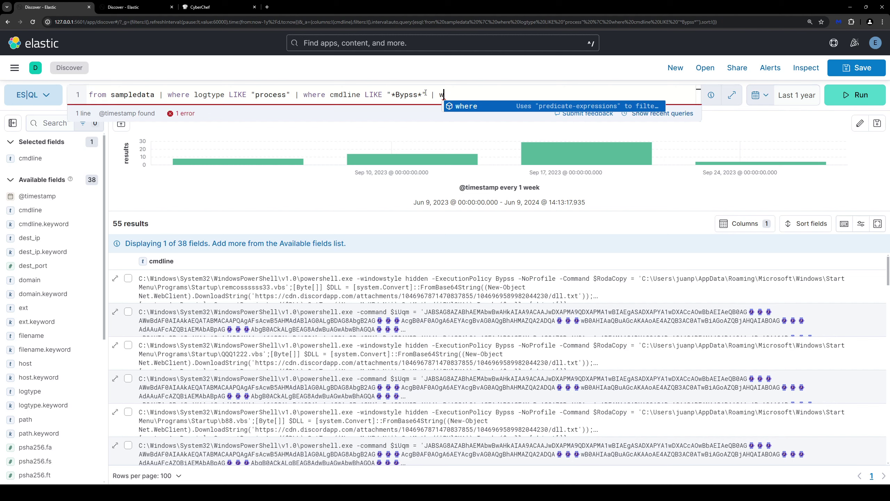
Step: Replace Bypss in the cmdline pattern with the copied symbols between the wildcards, run the query and look over the results
key("Left")
key("Left")
key("BackSpace")
key("BackSpace")
key("BackSpace")
key("BackSpace")
key("BackSpace")
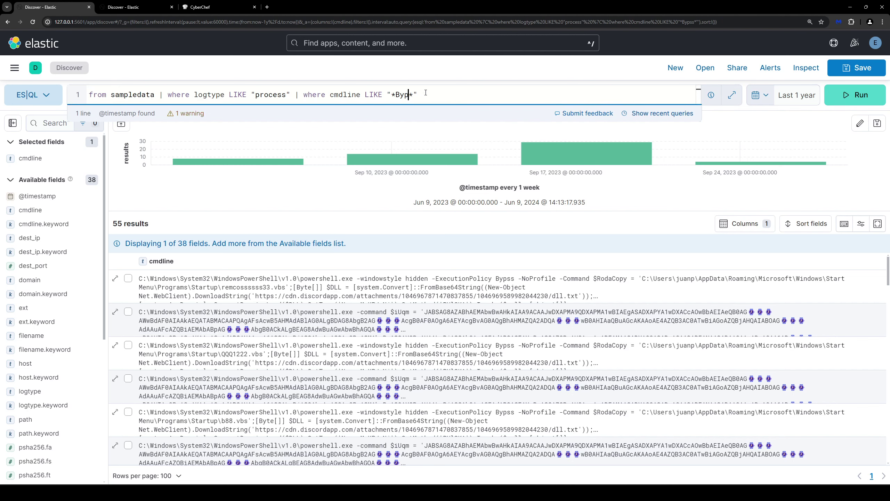
key("ctrl+v")
key("ctrl+Return")
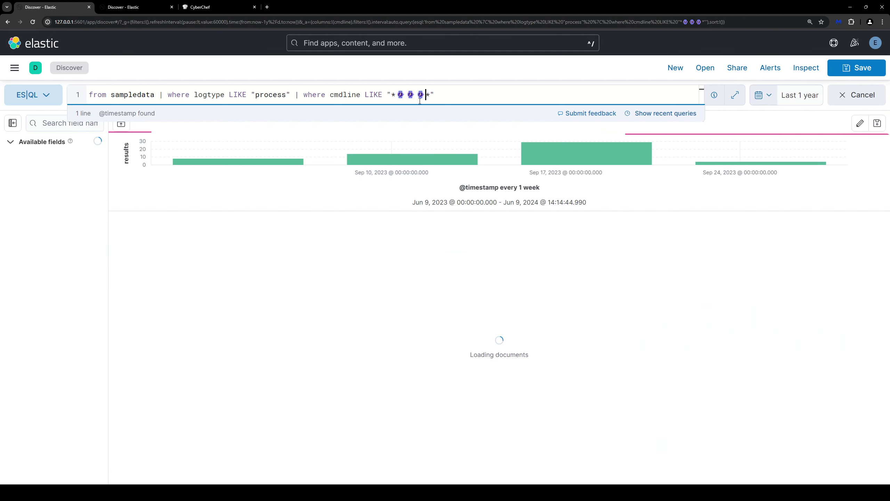
scroll(470, 315, "down", 2)
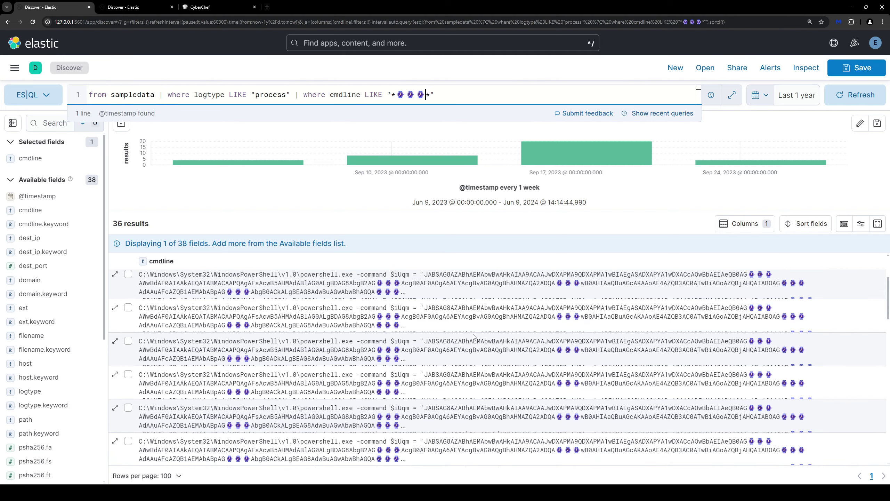
scroll(471, 326, "up", 2)
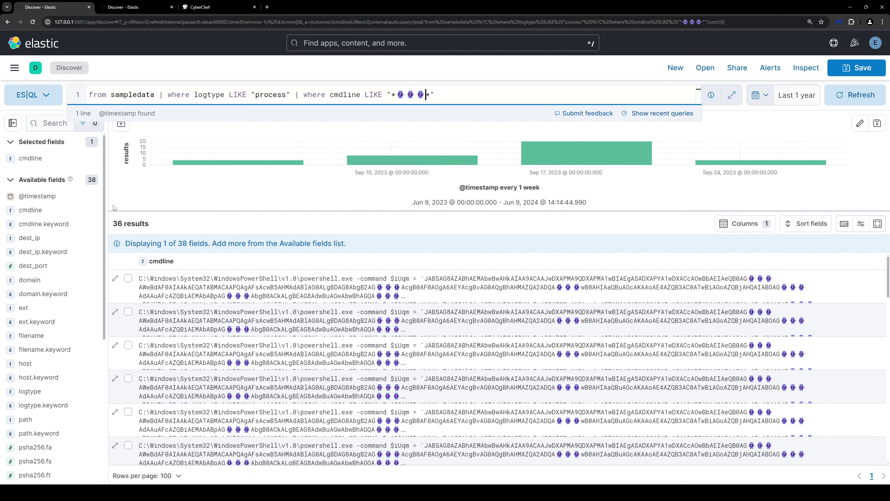
Step: Open the first result's details and look through its field values, including the full cmdline
left_click(40, 210)
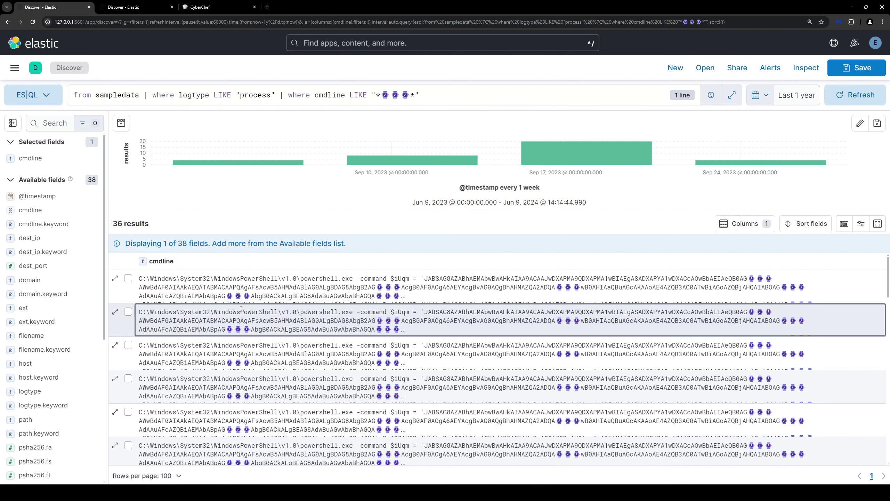
left_click(115, 278)
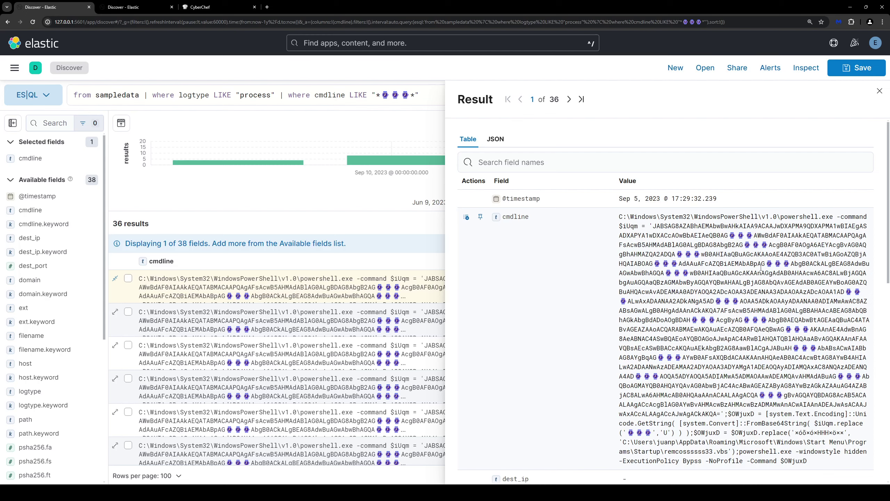
scroll(683, 254, "down", 4)
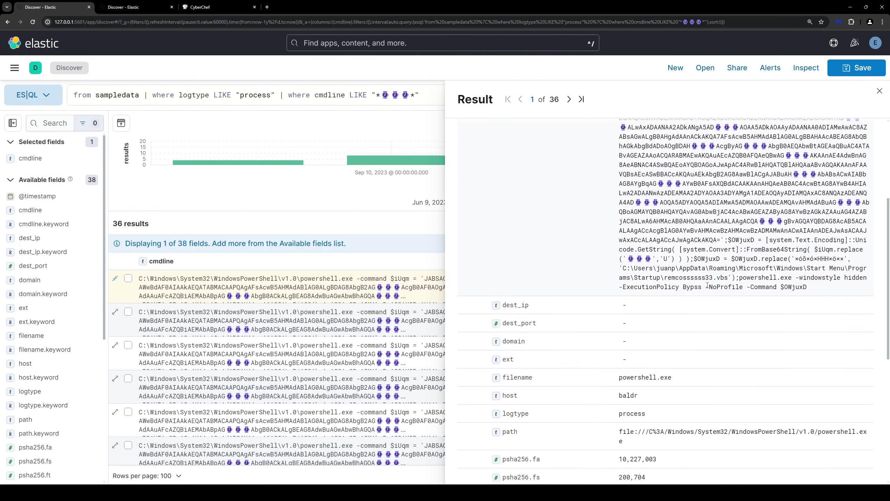
scroll(683, 255, "down", 4)
scroll(846, 128, "up", 10)
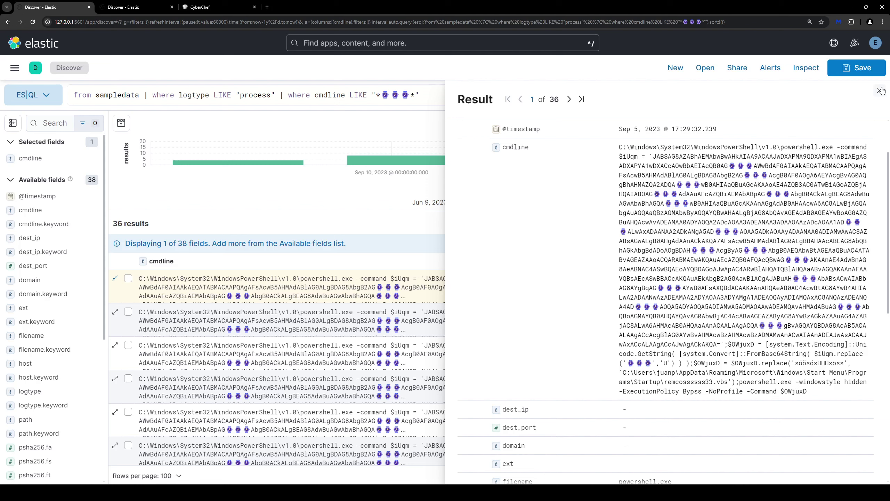
scroll(846, 128, "up", 2)
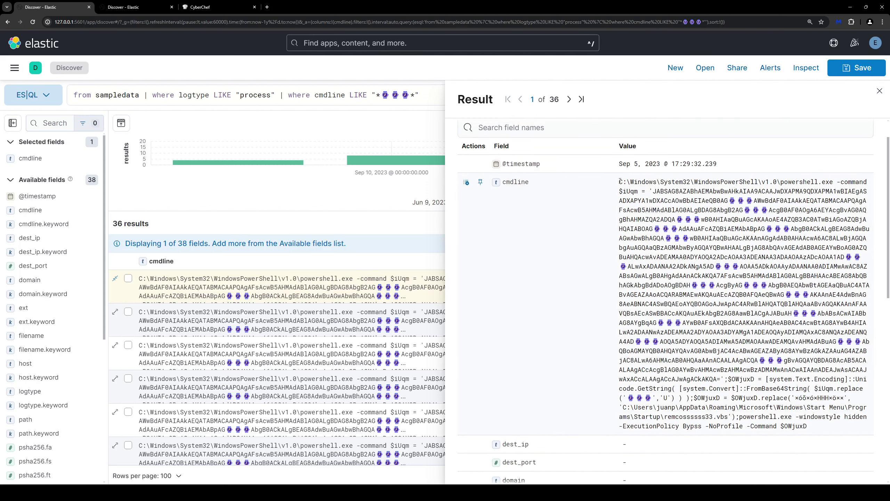
Step: Examine the cmdline value in the details, highlighting the whole command, its encoded string and the FromBase64String decoding part
left_click_drag(619, 182, 814, 425)
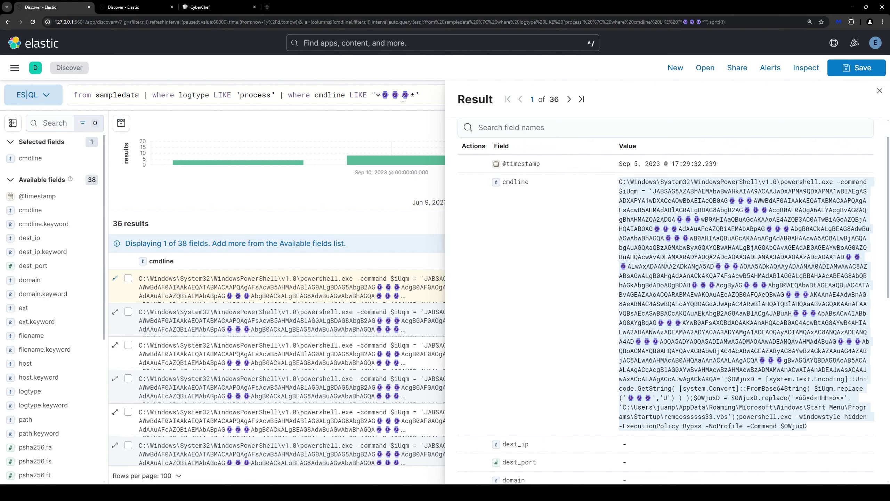
left_click(733, 222)
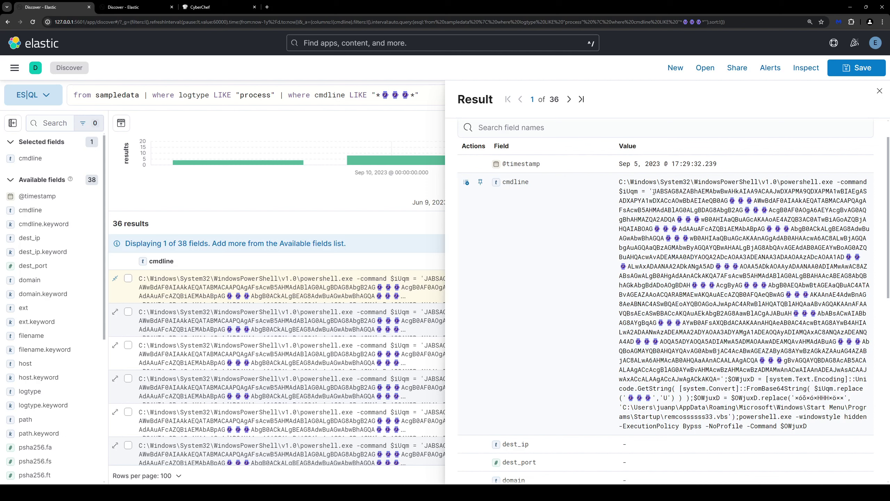
left_click_drag(653, 191, 720, 379)
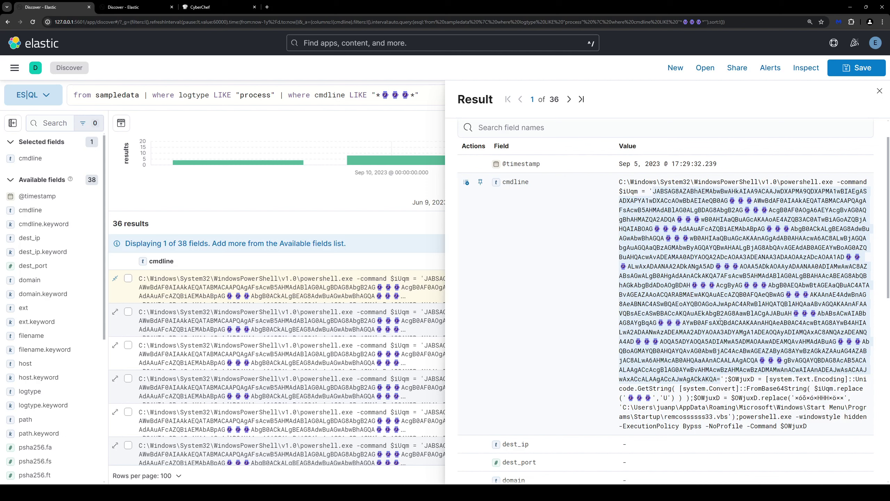
scroll(717, 317, "down", 2)
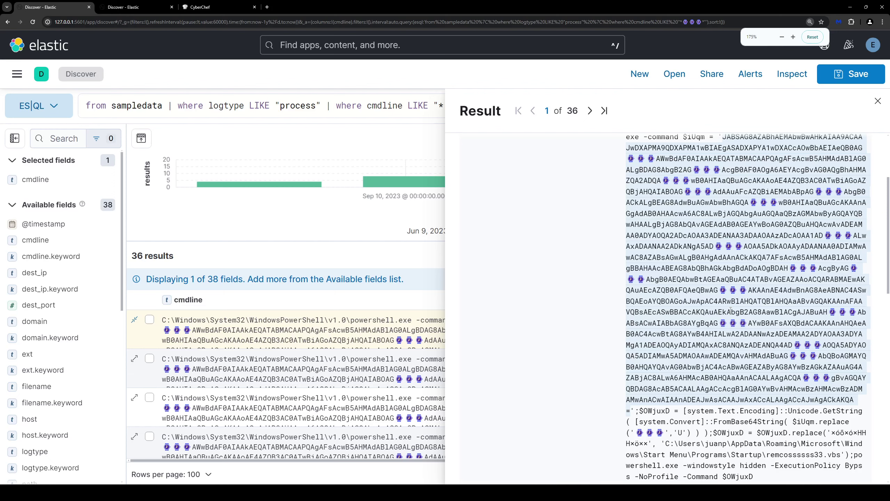
scroll(730, 310, "down", 2)
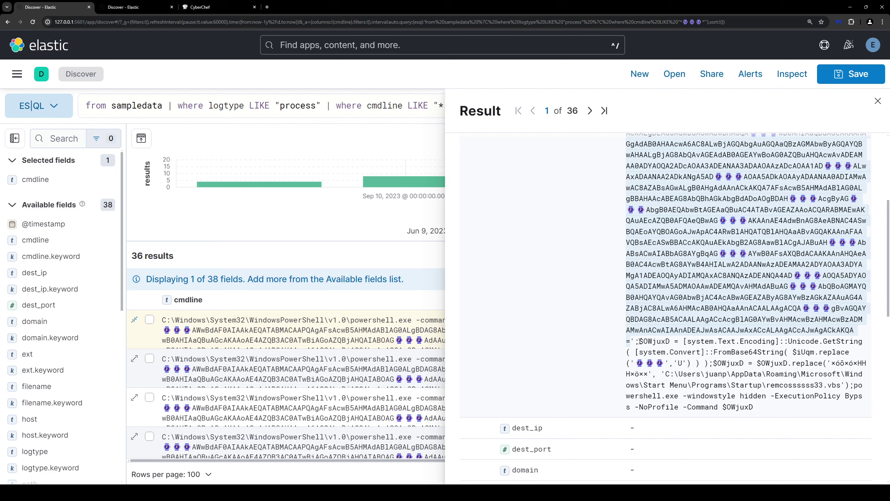
left_click_drag(639, 341, 707, 365)
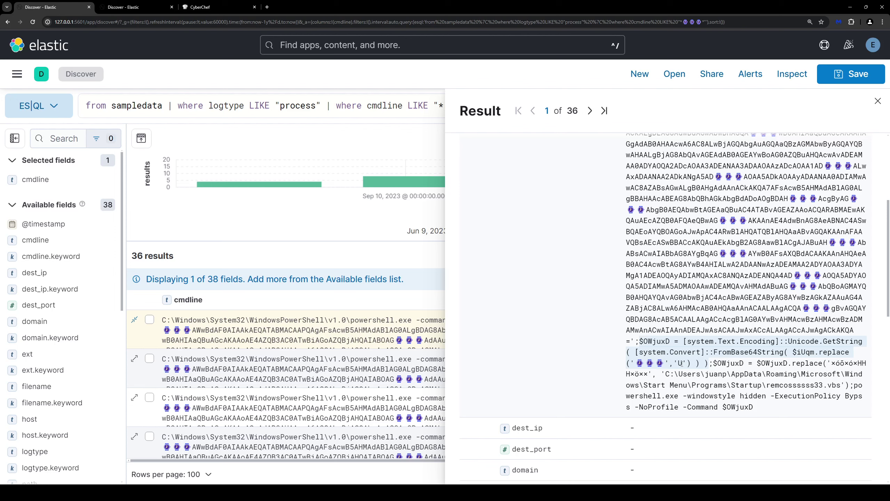
Step: Split the query so that the from clause and both where clauses each stand on their own line
left_click(386, 109)
left_click(407, 105)
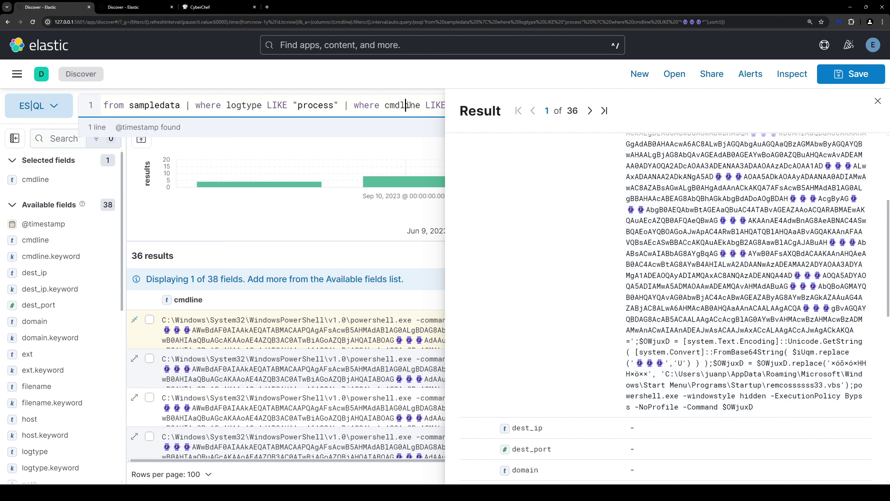
left_click(186, 106)
key("Return")
left_click(264, 118)
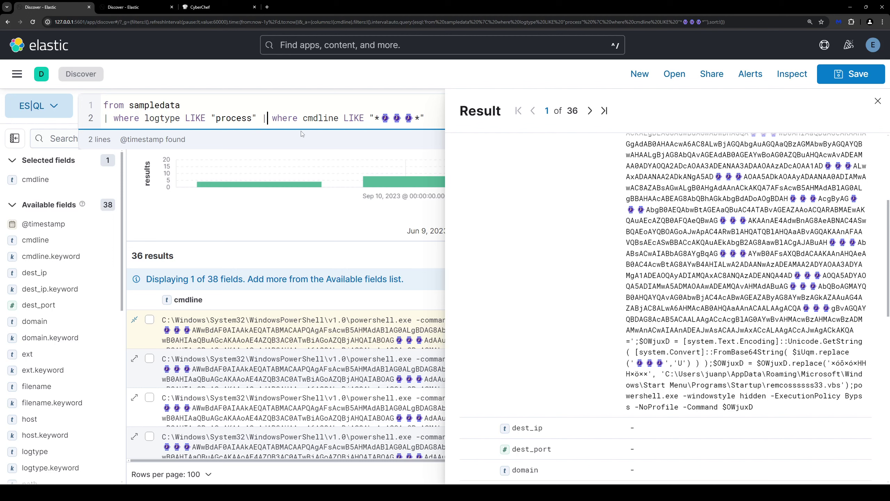
key("Return")
Step: Add a piped eval command on a new line that defines normalized as a replace call on cmdline
key("Return")
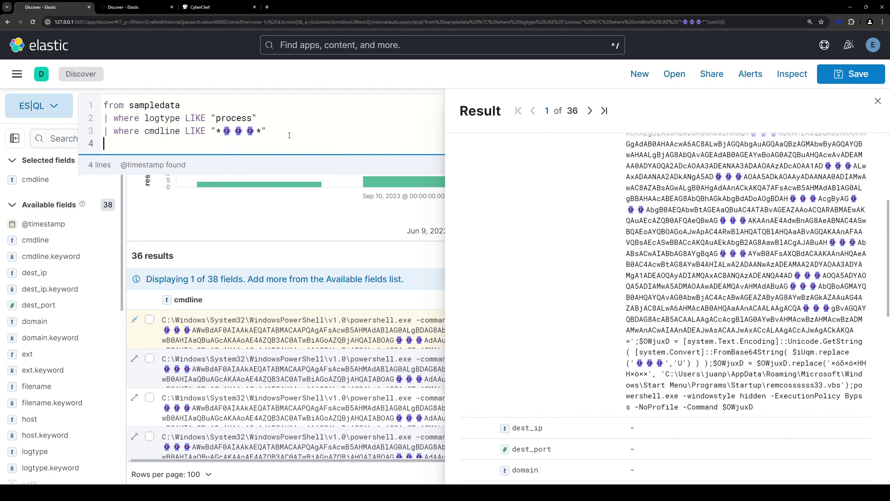
type("|")
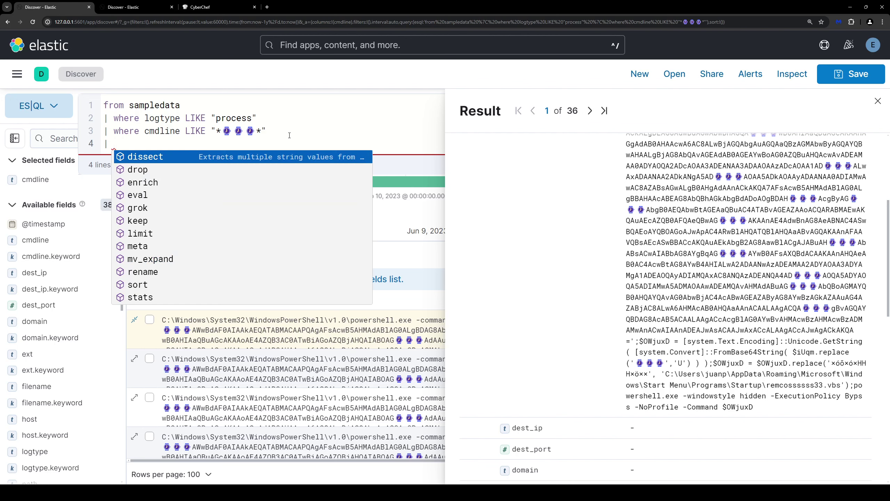
scroll(713, 273, "up", 5)
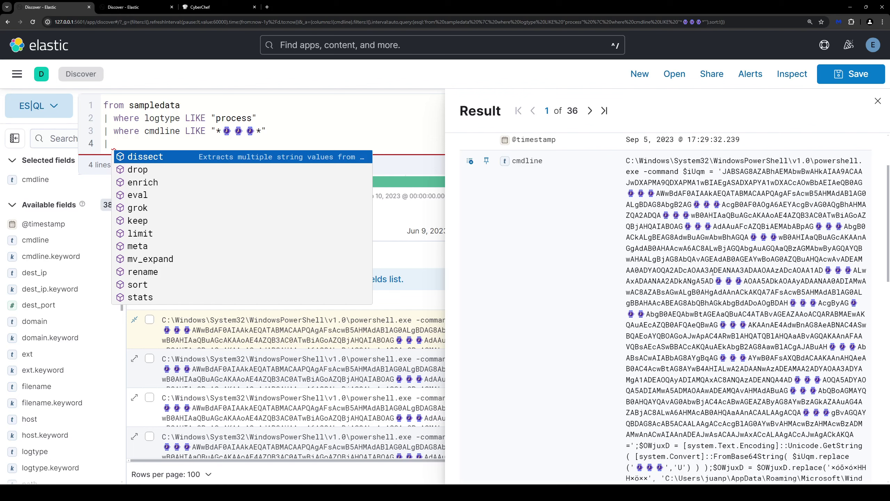
type("eval")
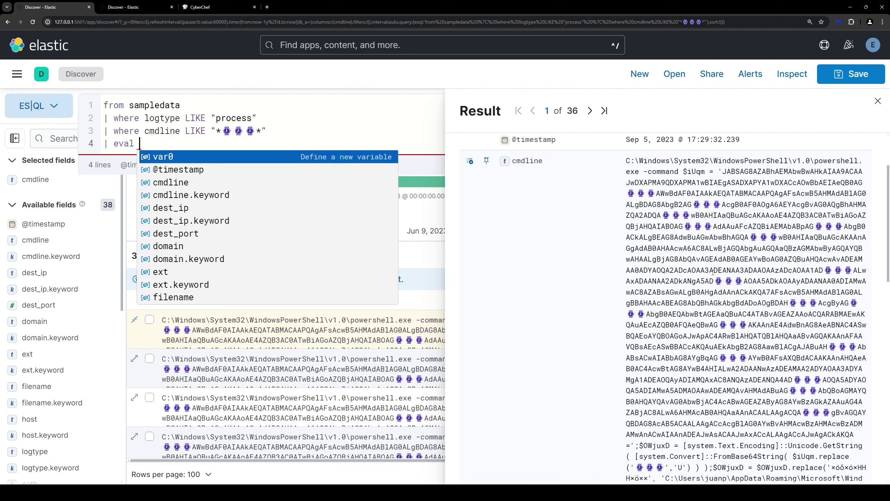
type("normalized")
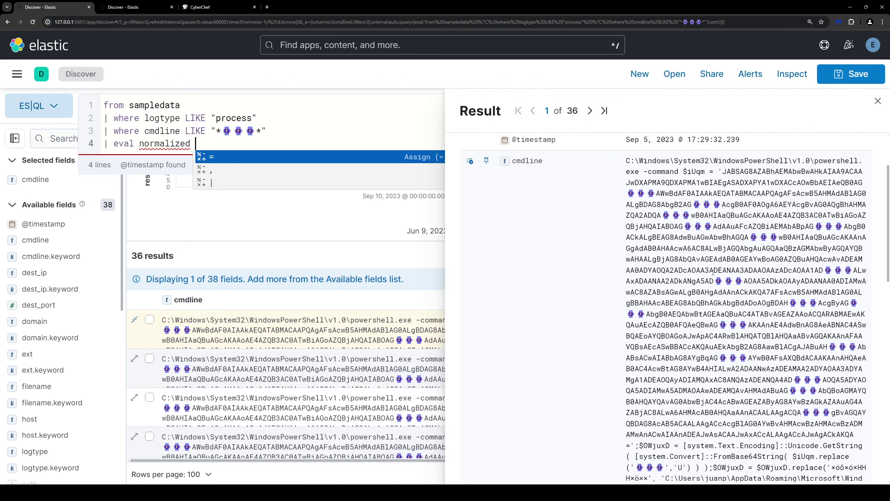
type(" = ")
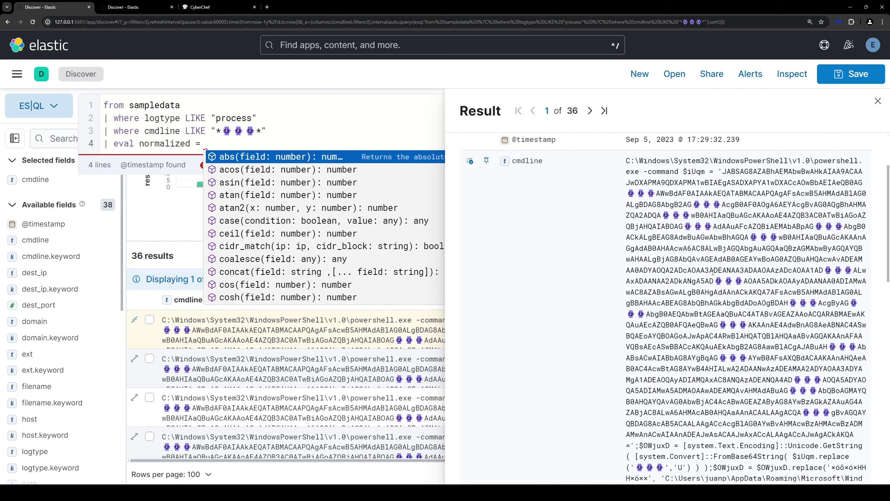
type("replace")
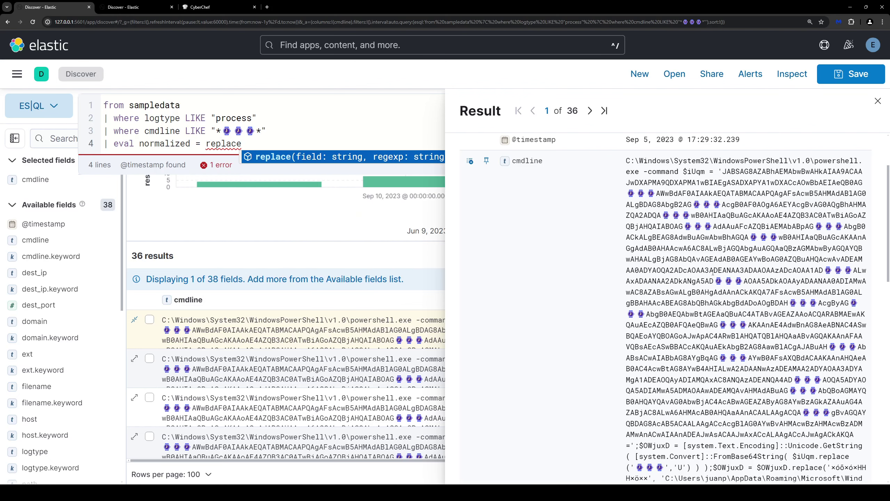
key("Return")
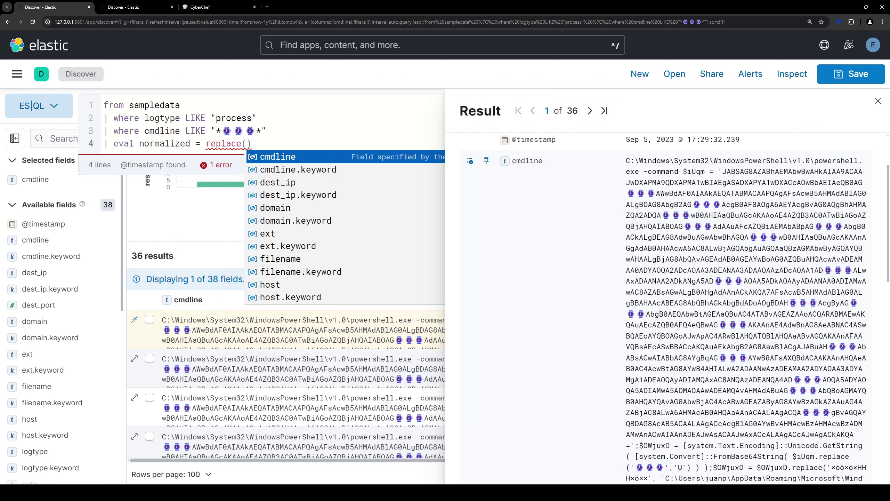
type("cmdline, ")
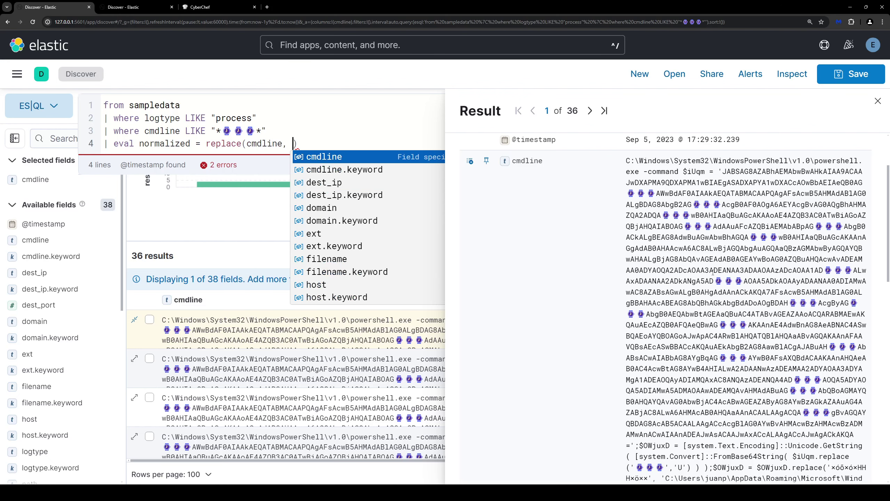
Step: Complete the replace call with the three symbols copied from the cmdline pattern as the search string and "U" as the replacement
type("\"")
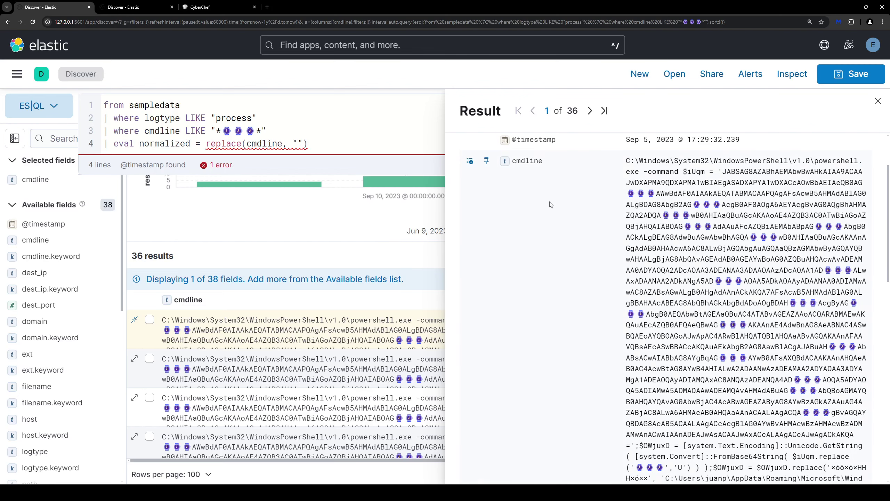
left_click_drag(221, 130, 256, 131)
right_click(246, 133)
left_click(231, 137)
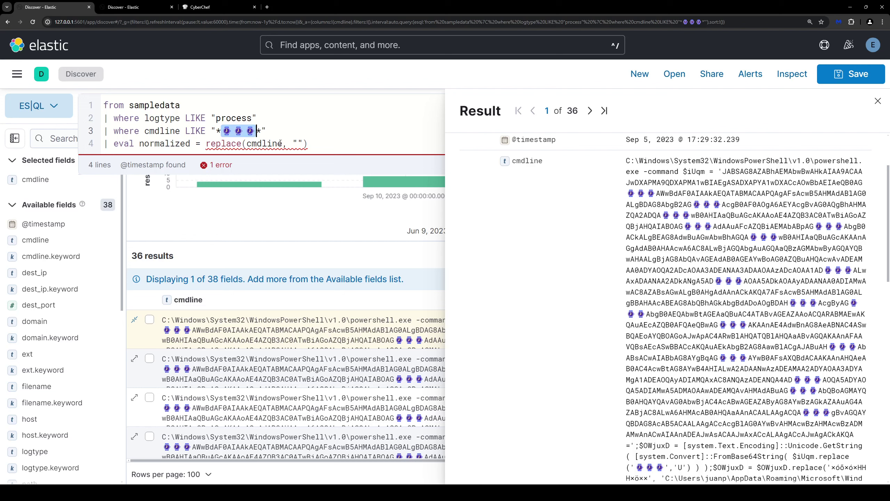
left_click(300, 137)
key("ctrl+v")
key("Right")
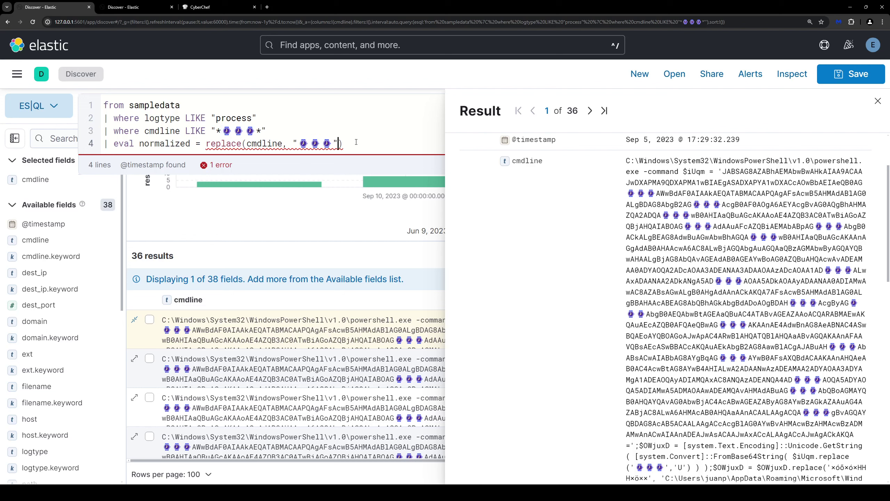
type(", \"U")
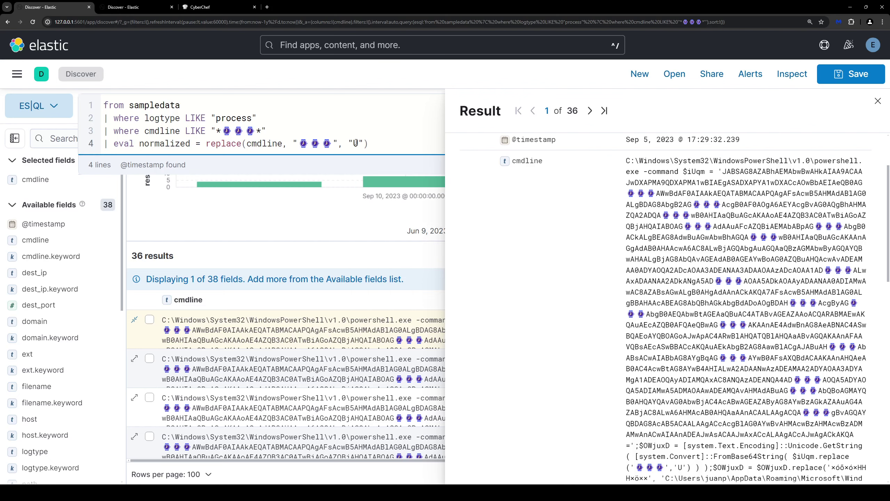
Step: Check the replace arguments inside the result's cmdline value, highlighting the symbols and the 'U' that substitutes them
scroll(722, 417, "down", 3)
left_click(689, 384)
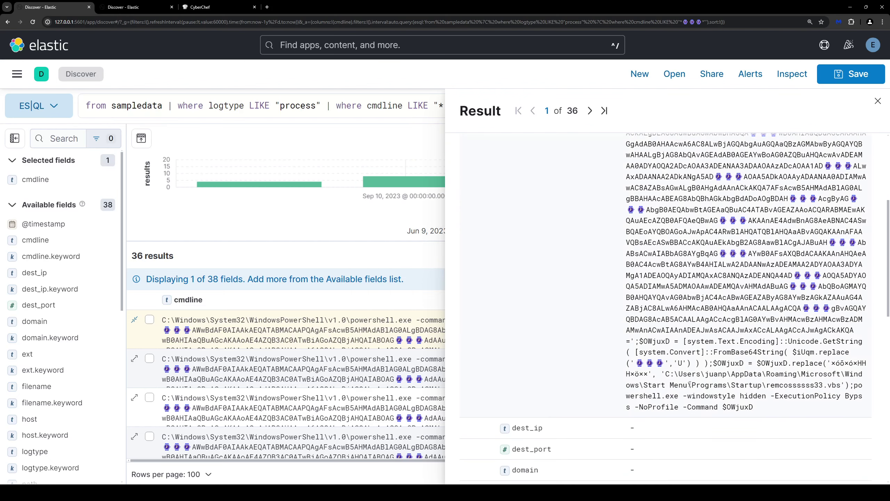
left_click_drag(675, 362, 686, 363)
left_click_drag(631, 362, 699, 362)
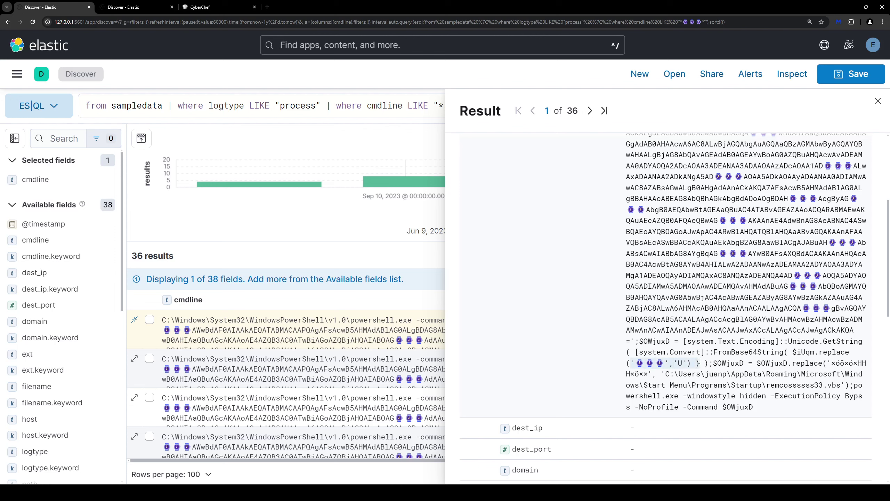
Step: Run the query with the eval command and review the normalized field in the result's details
left_click(381, 125)
left_click(400, 144)
key("ctrl+Return")
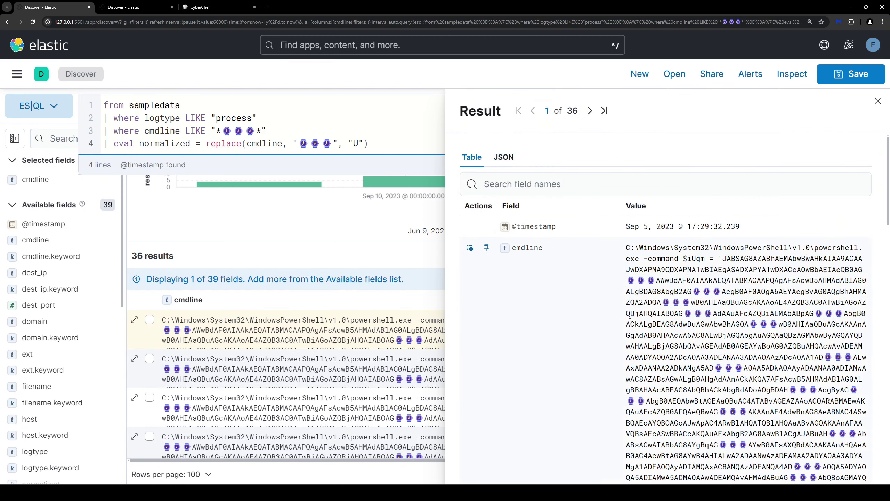
scroll(576, 322, "down", 4)
scroll(576, 323, "down", 12)
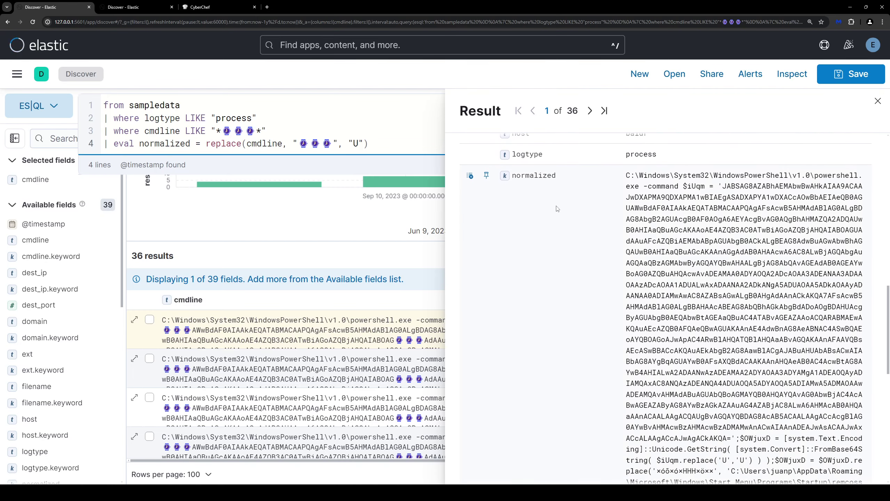
scroll(557, 208, "down", 1)
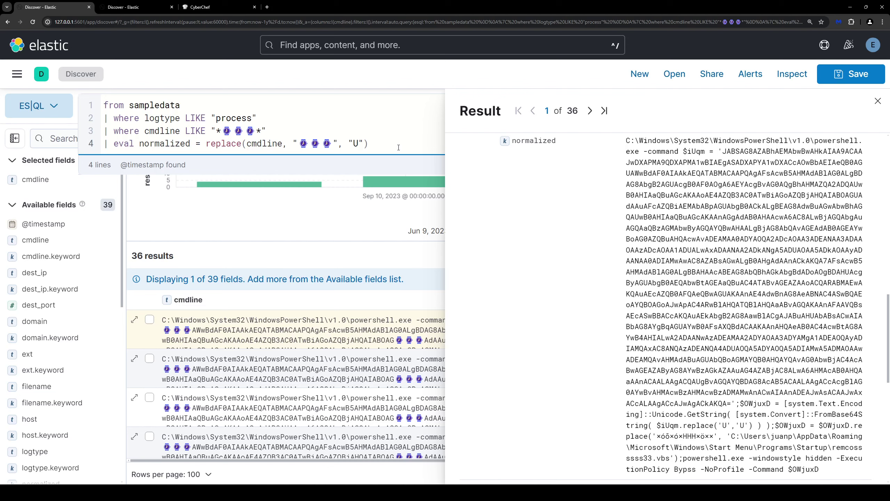
Step: Add a piped keep command that retains only cmdline and normalized, and run the query
key("ctrl+Return")
key("Return")
type("| ")
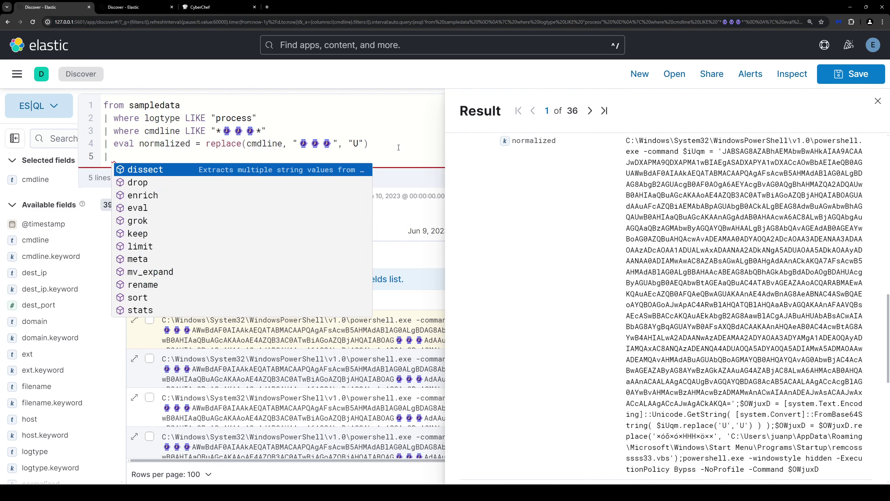
type("k")
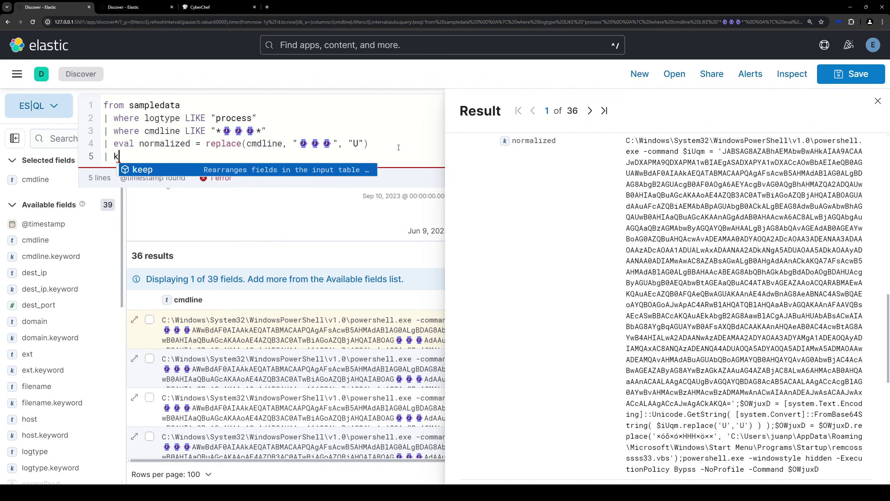
key("Return")
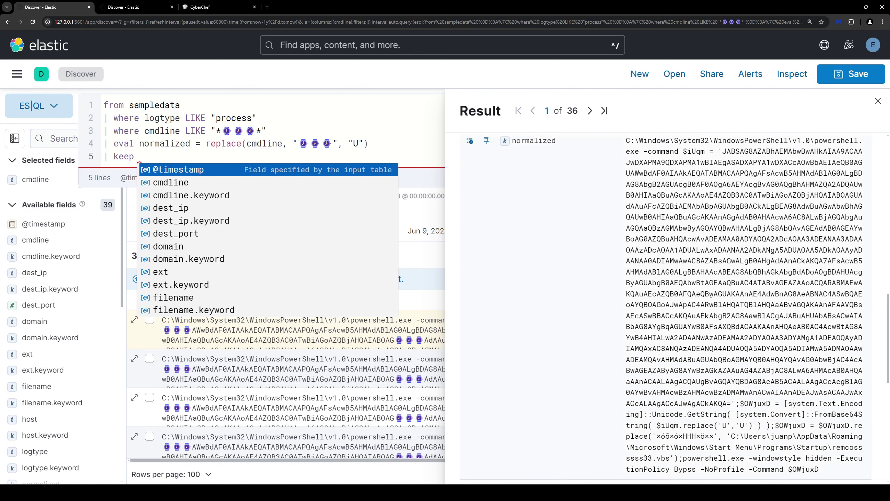
scroll(712, 294, "down", 5)
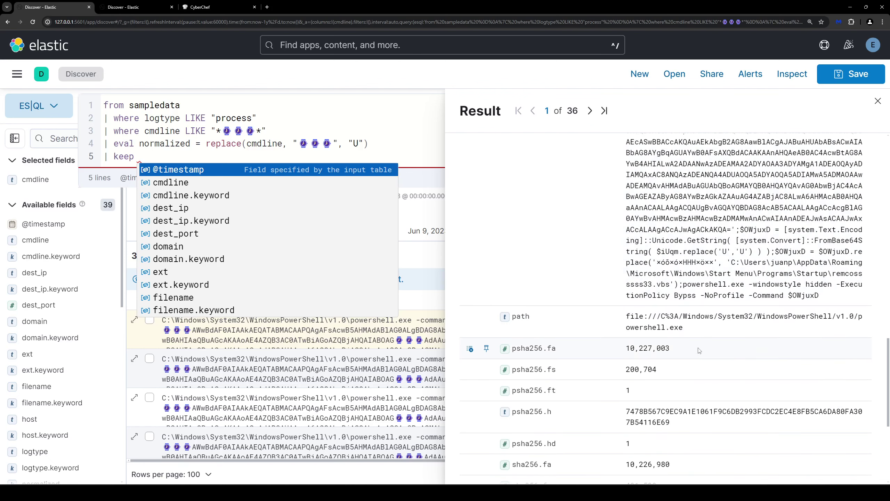
scroll(708, 404, "up", 3)
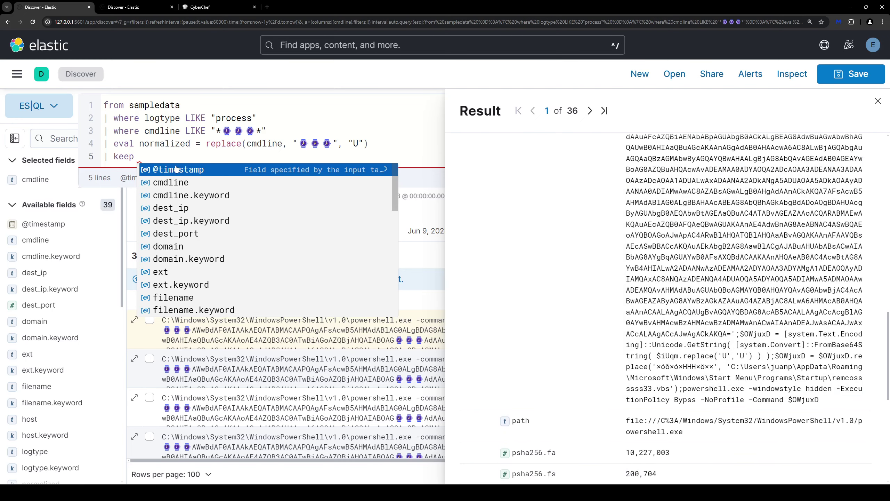
type("cm")
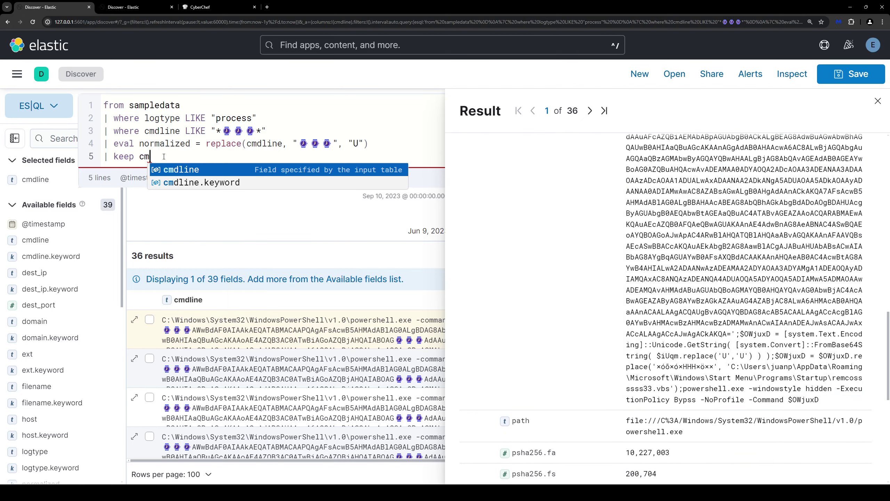
type("dline, normalized")
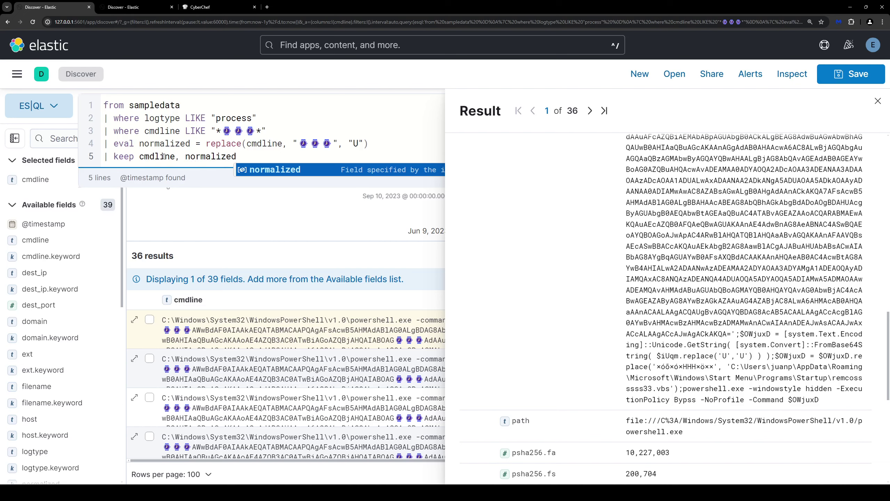
key("ctrl+Return")
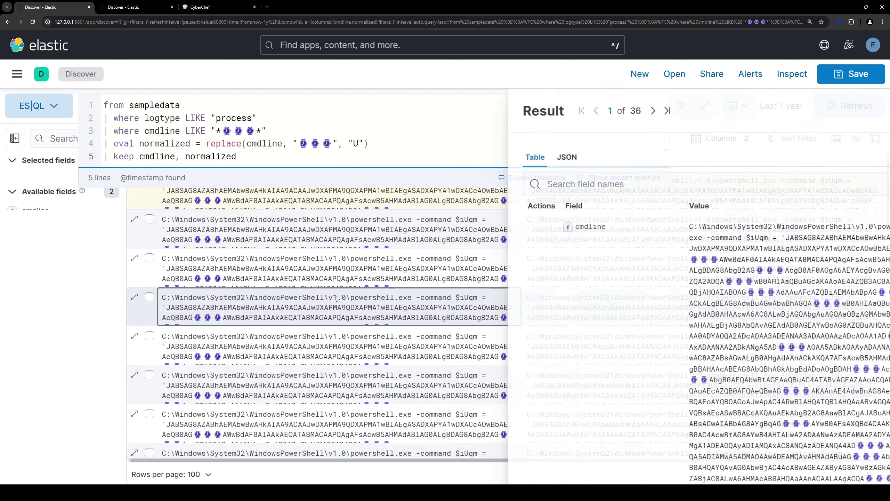
Step: Compare the cmdline and normalized values in the result's details and highlight the Base64 string in normalized
scroll(570, 302, "down", 10)
scroll(569, 301, "up", 10)
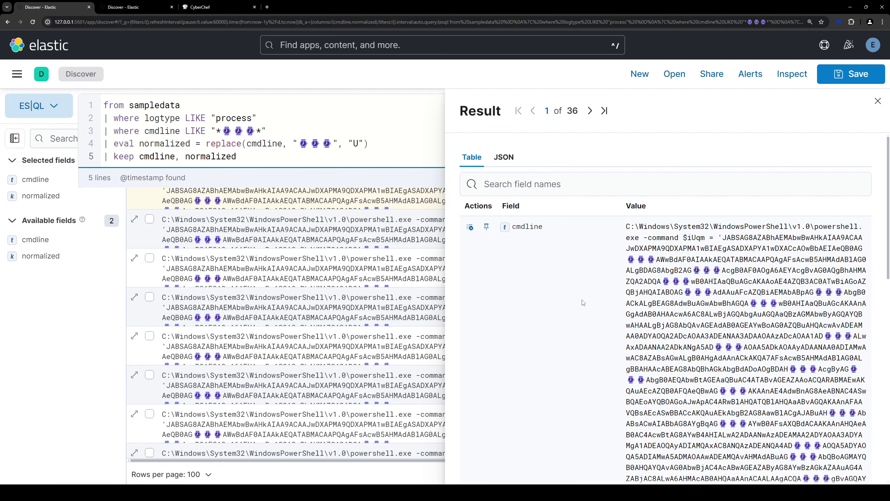
scroll(583, 301, "down", 10)
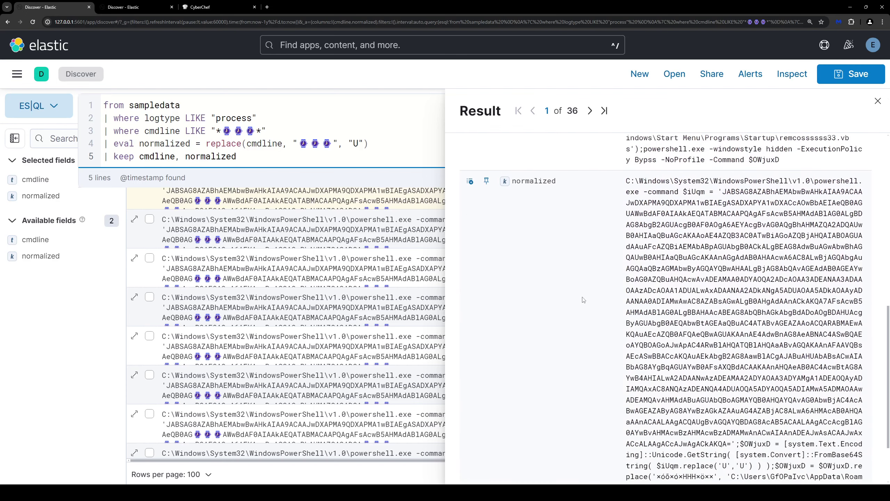
scroll(583, 300, "down", 1)
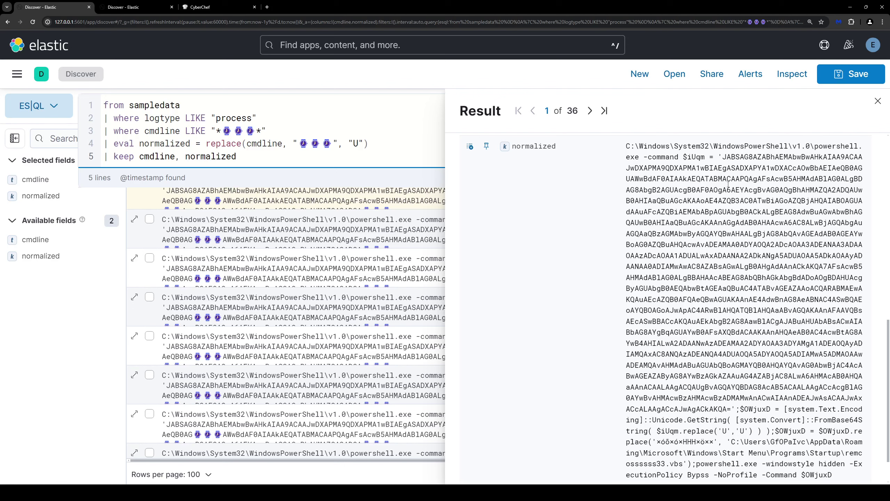
left_click_drag(724, 156, 731, 406)
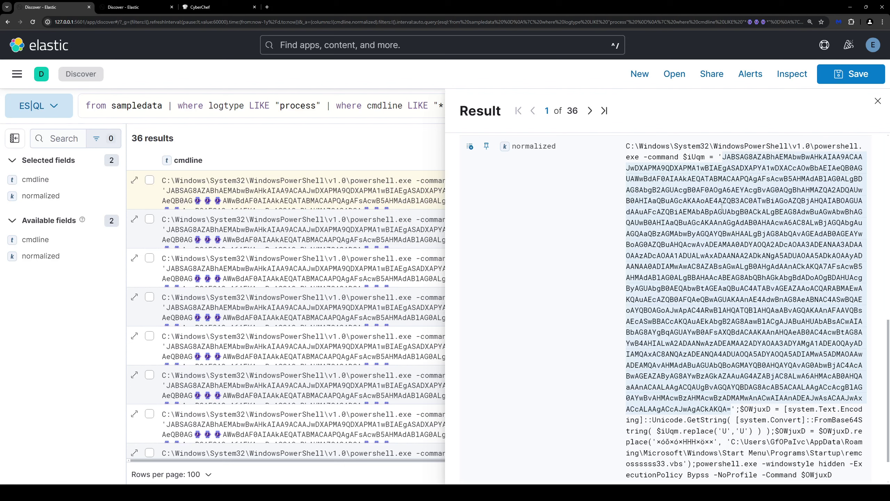
Step: Add a piped grok command at the end of the query that works on the normalized field
left_click(275, 106)
left_click(276, 150)
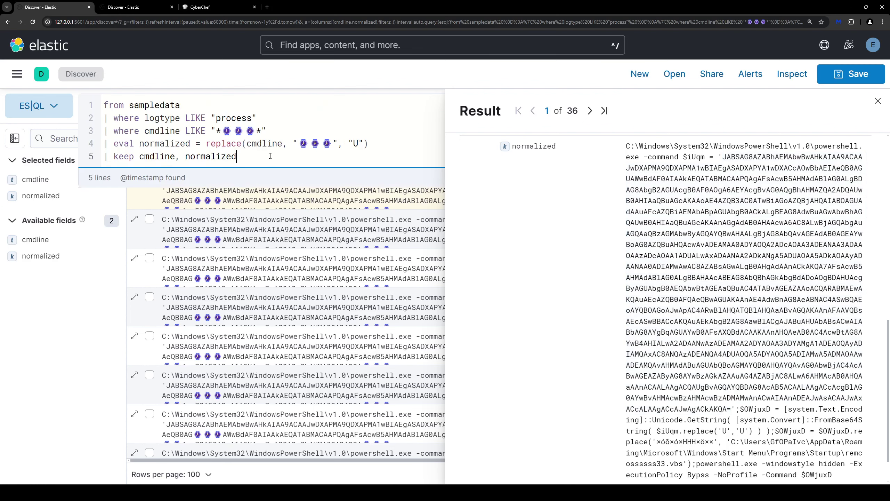
key("Return")
type("| ")
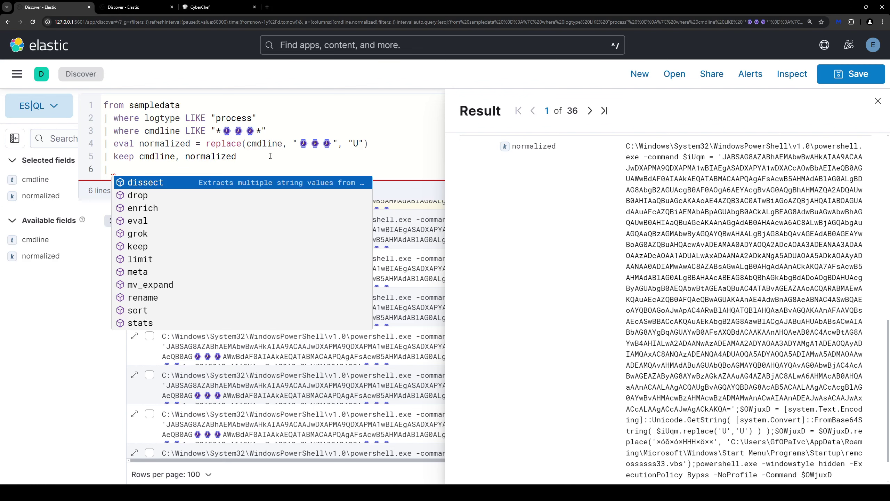
type("grok")
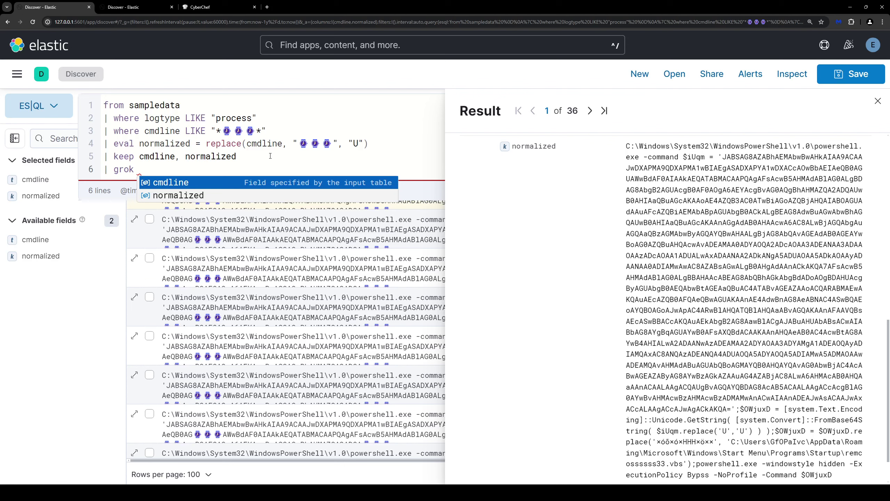
type("normalize")
type("d ")
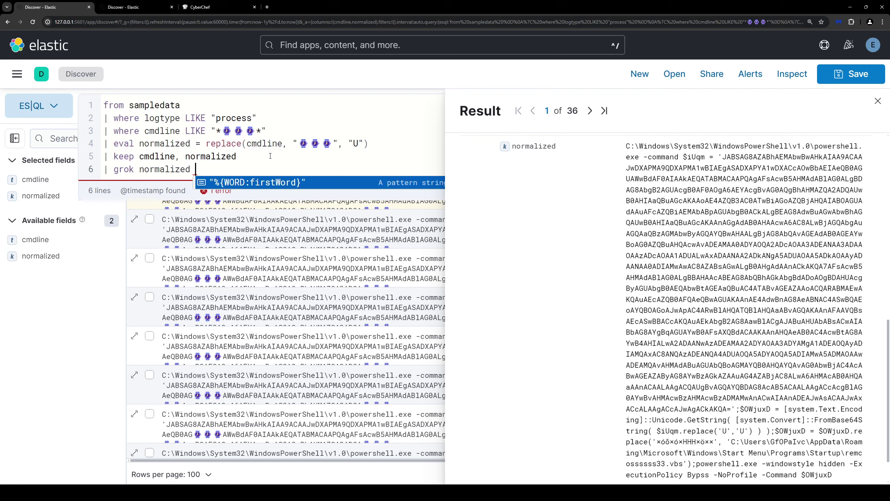
Step: Give the grok command the pattern "'%{NOTSPACE:encoded}'" to extract the single-quoted string into a field named encoded
type("\"")
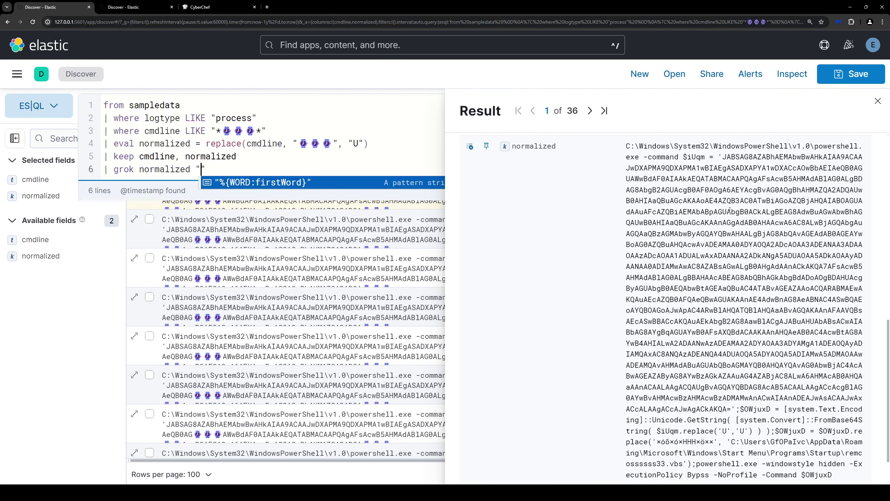
scroll(724, 207, "down", 2)
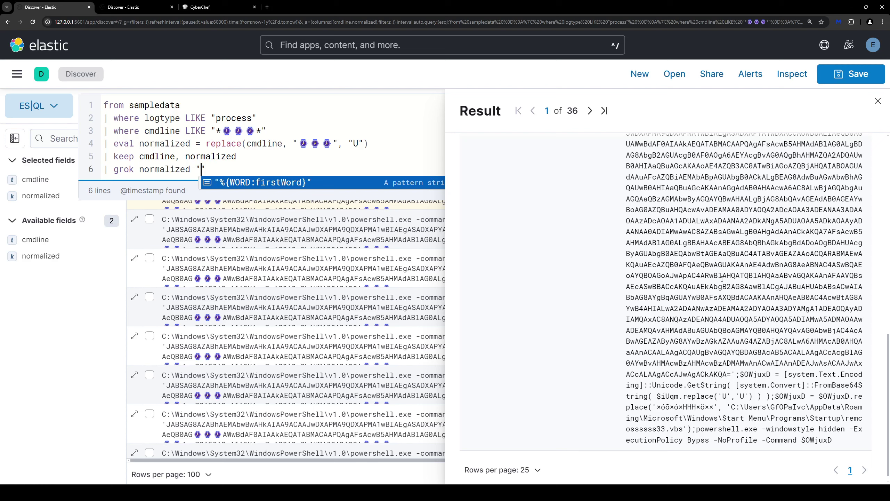
scroll(722, 279, "up", 2)
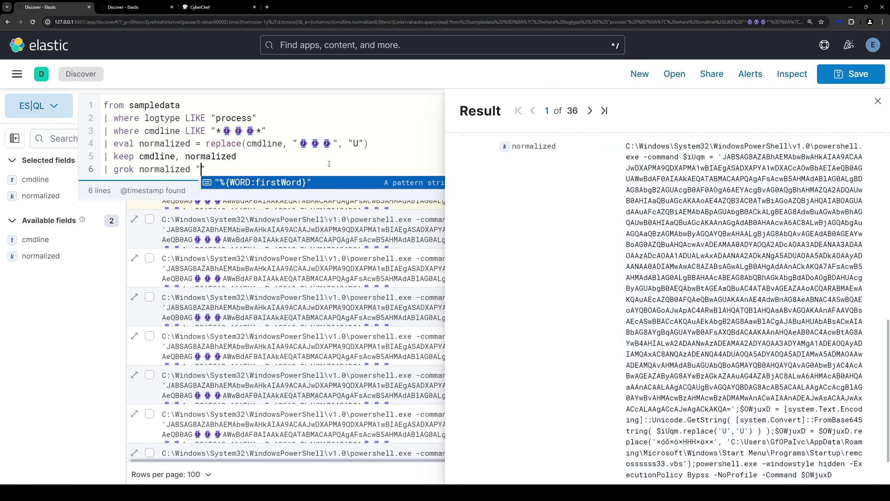
key("Escape")
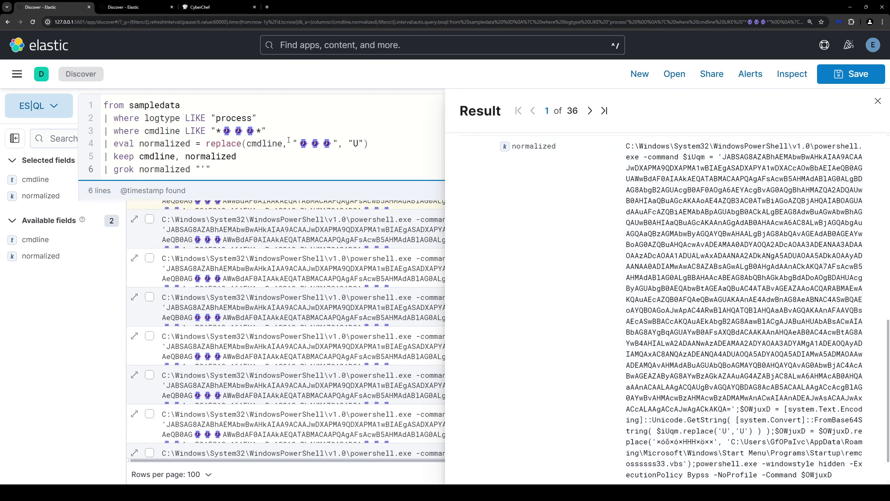
type("'%{NOTSPACE:encoded")
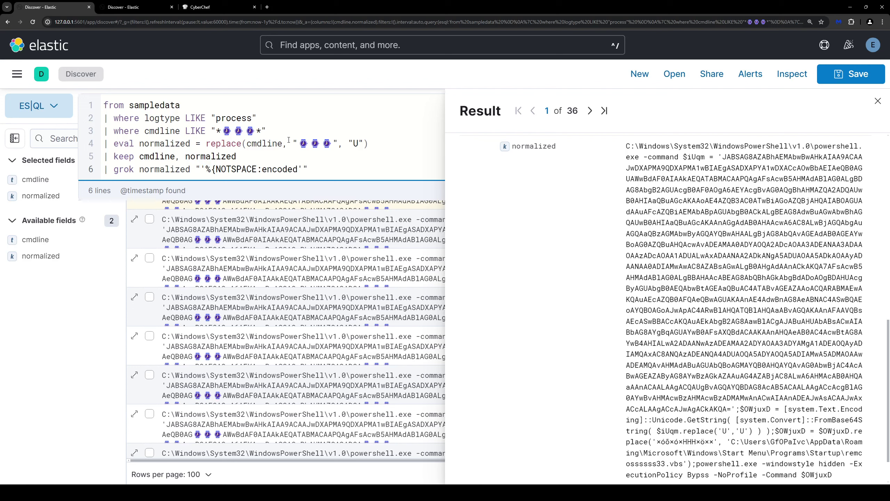
type("}")
left_click(205, 169)
left_click(305, 169)
type("'")
Step: Highlight the NOTSPACE:encoded pattern and run the query with the grok command
left_click_drag(221, 169, 298, 169)
left_click(272, 172)
left_click(329, 172)
key("ctrl+Return")
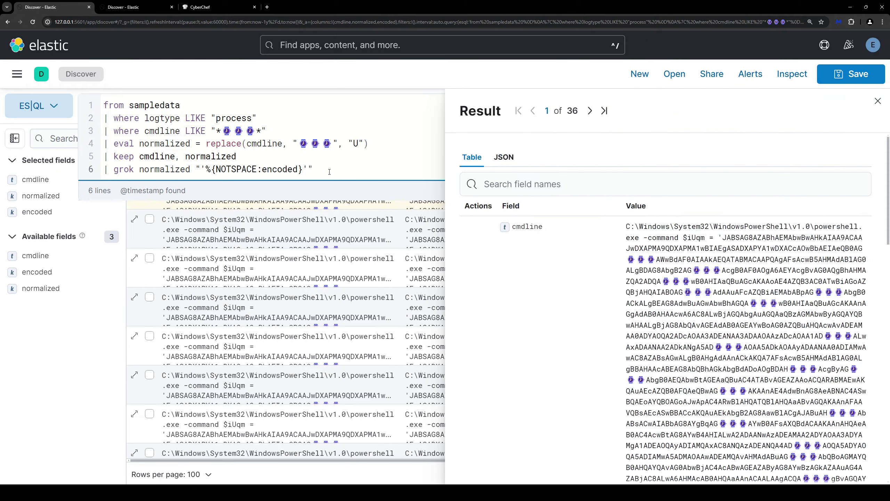
Step: Highlight the Base64 string in the result's encoded field and compare it with the cmdline and normalized values
scroll(569, 333, "down", 10)
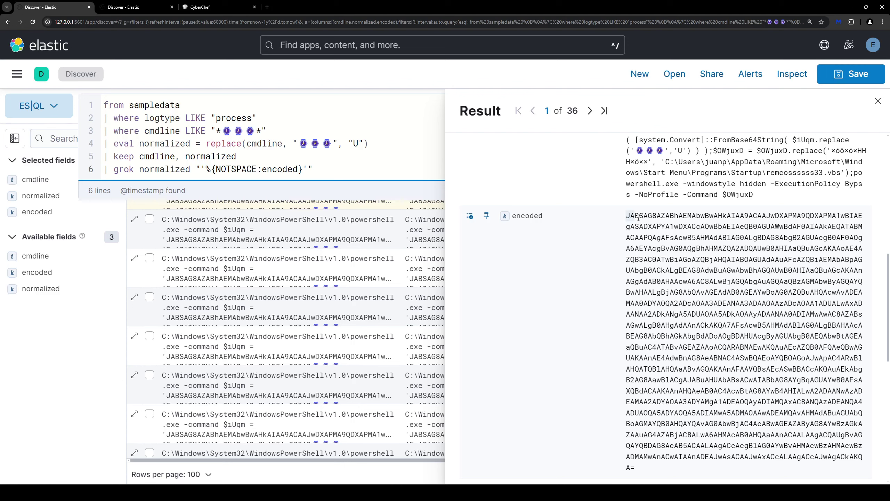
left_click_drag(627, 216, 634, 468)
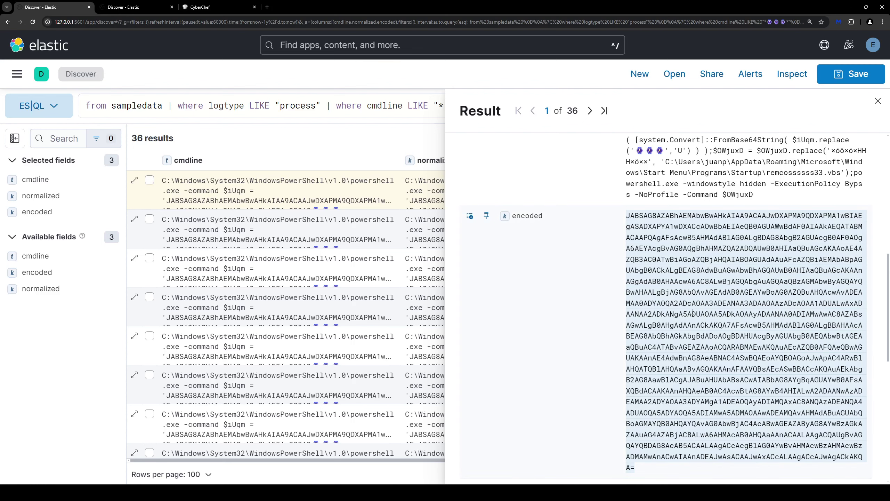
scroll(693, 311, "up", 5)
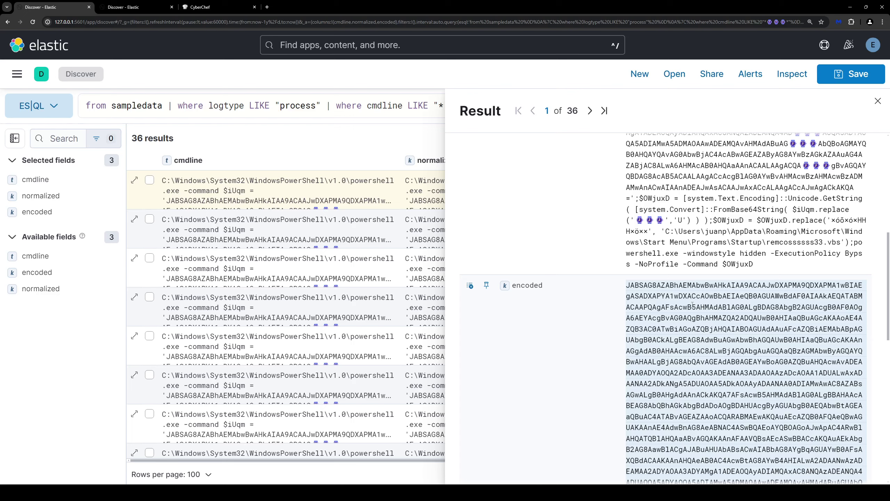
scroll(693, 258, "down", 10)
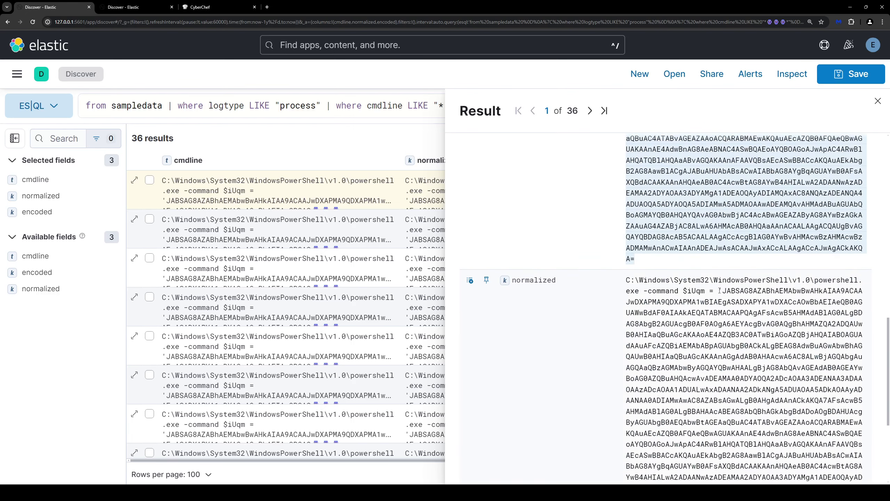
scroll(732, 317, "down", 2)
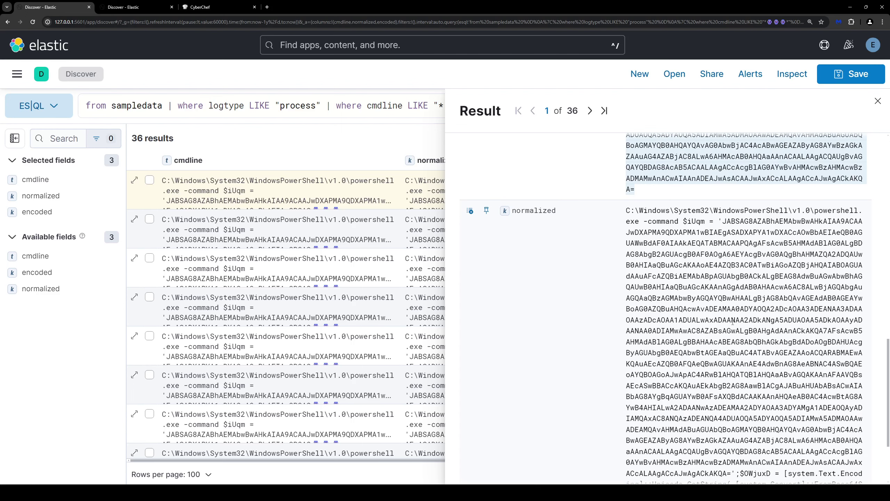
scroll(733, 321, "up", 6)
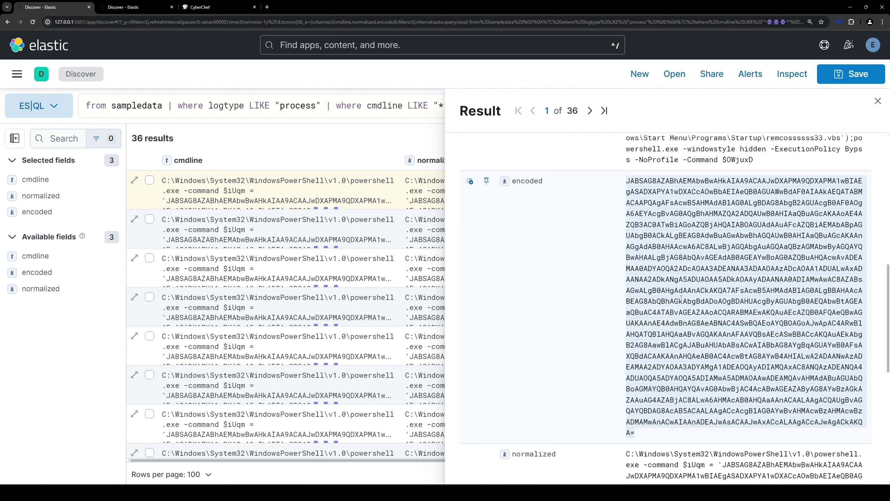
Step: Add a piped eval command below grok that sets decoded = from_base64(encoded)
left_click(372, 108)
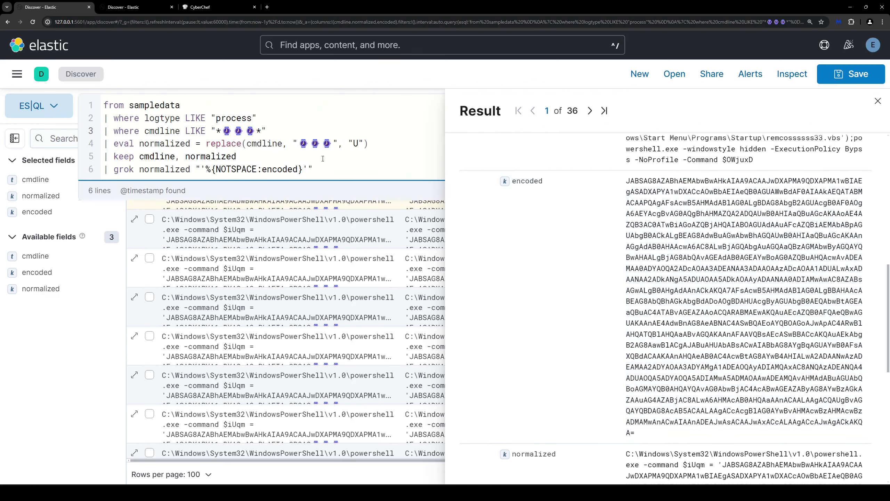
left_click(320, 168)
key("Return")
type("| eval ")
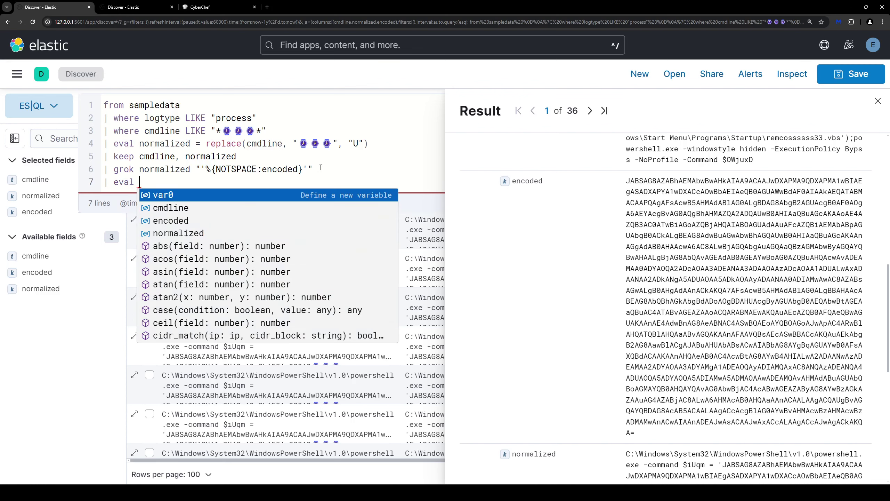
type("decoded")
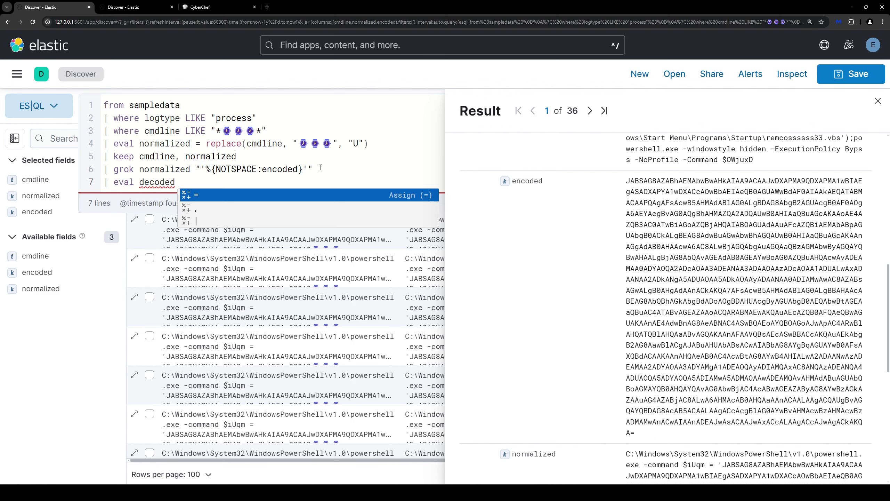
key("Return")
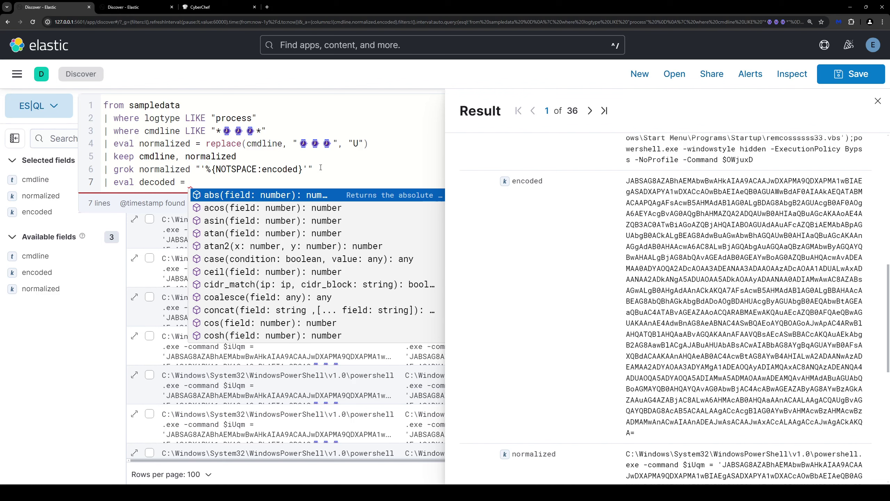
type("from")
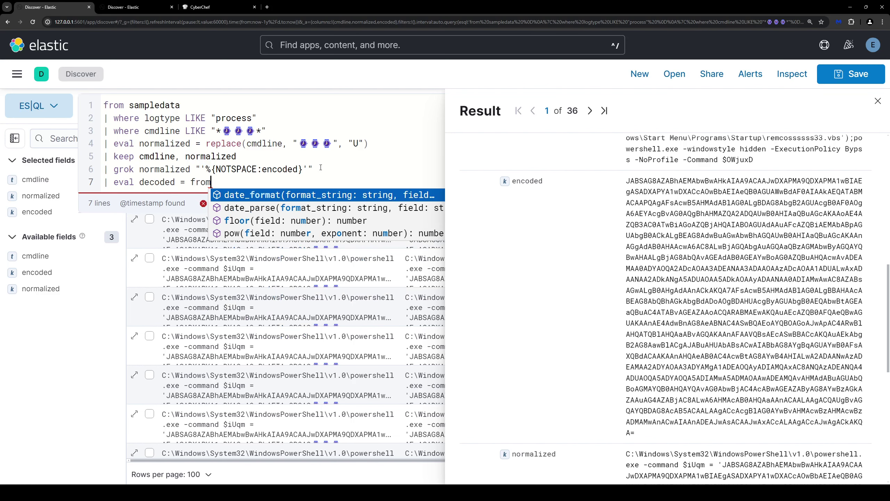
type("_base64")
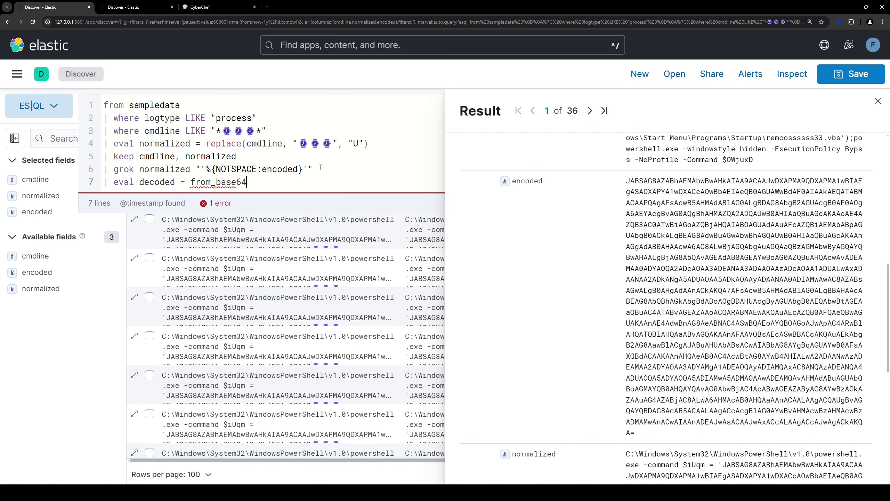
type("(encoded)")
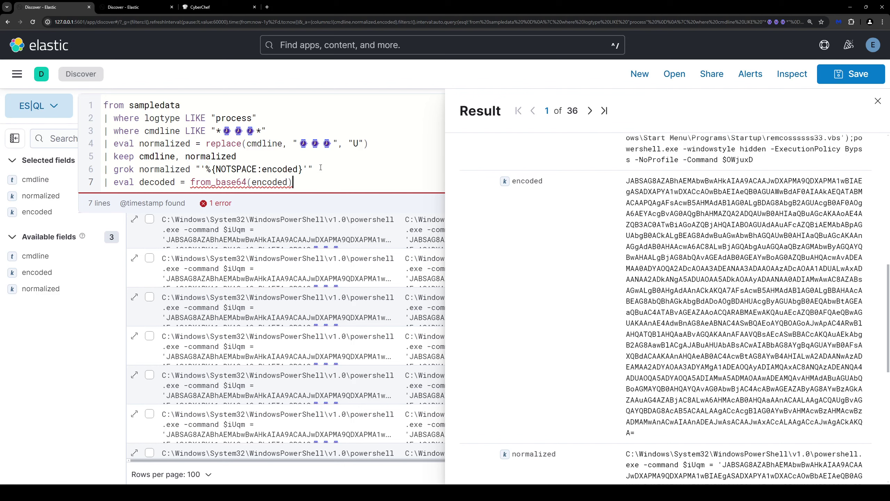
Step: Check the editor's error details for line 7 and run the query with the from_base64 eval command
left_click(215, 203)
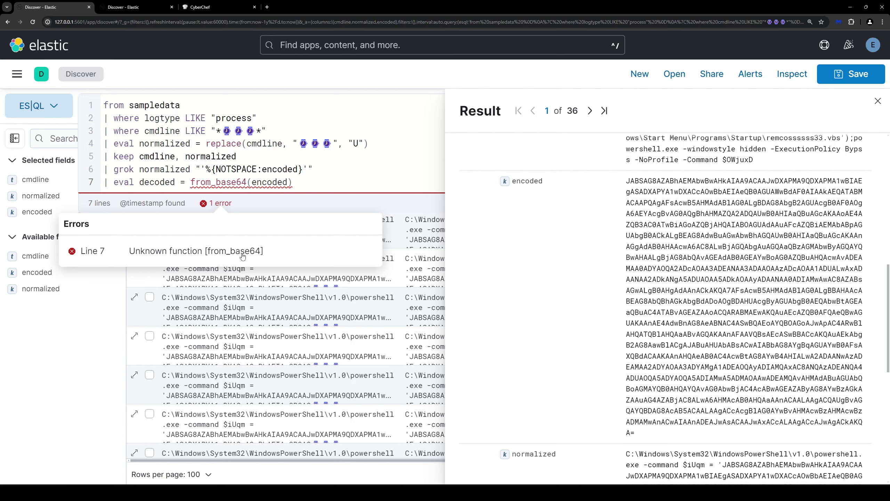
left_click(313, 180)
key("ctrl+Return")
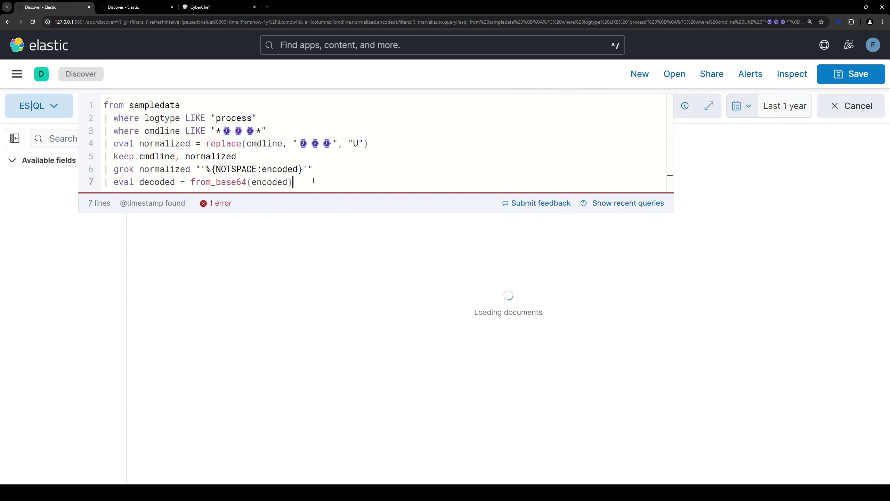
Step: Find the decoded field in the result's details and highlight its script
scroll(664, 311, "down", 9)
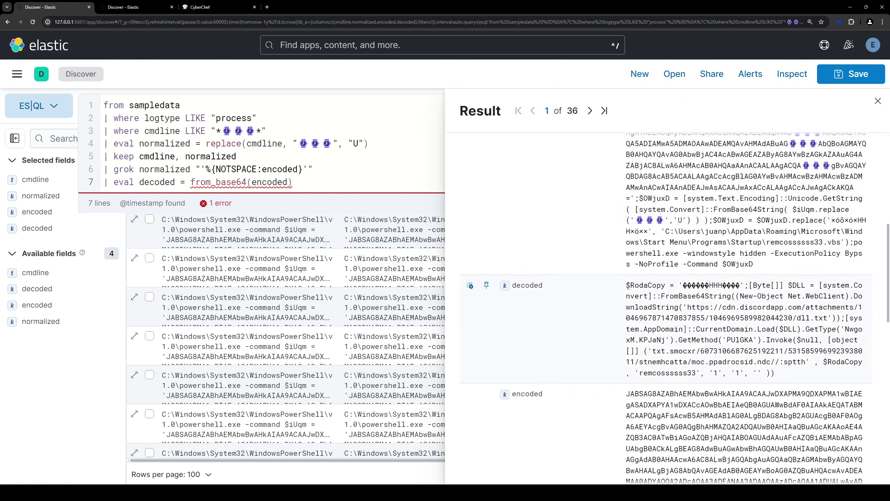
left_click_drag(627, 286, 776, 373)
left_click(464, 164)
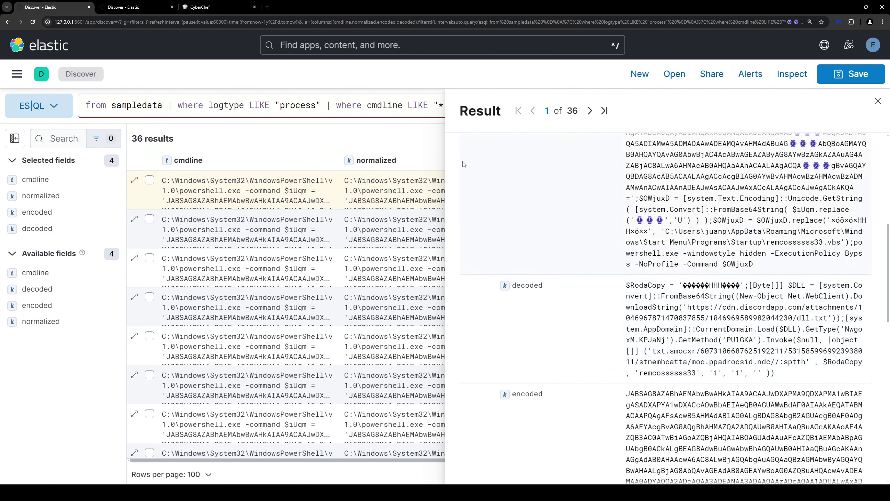
Step: Reopen the query's error details and examine the decoded script alongside the original cmdline value in the result's details
left_click(374, 104)
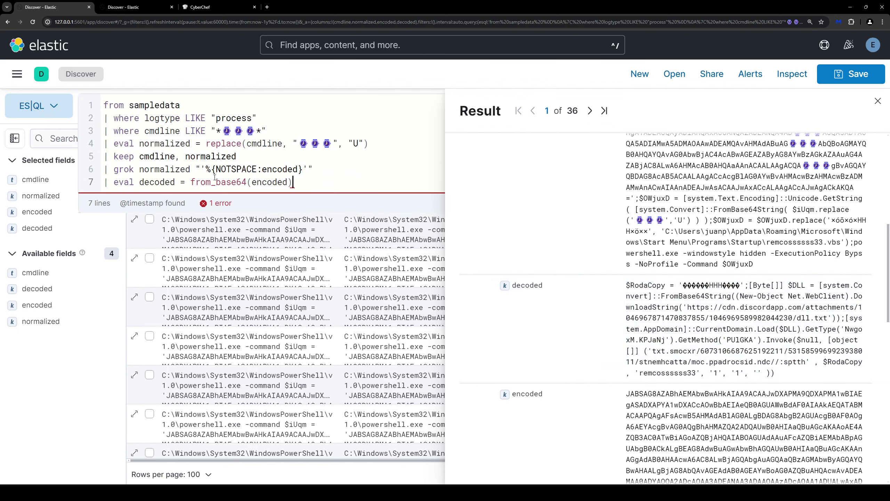
left_click(218, 204)
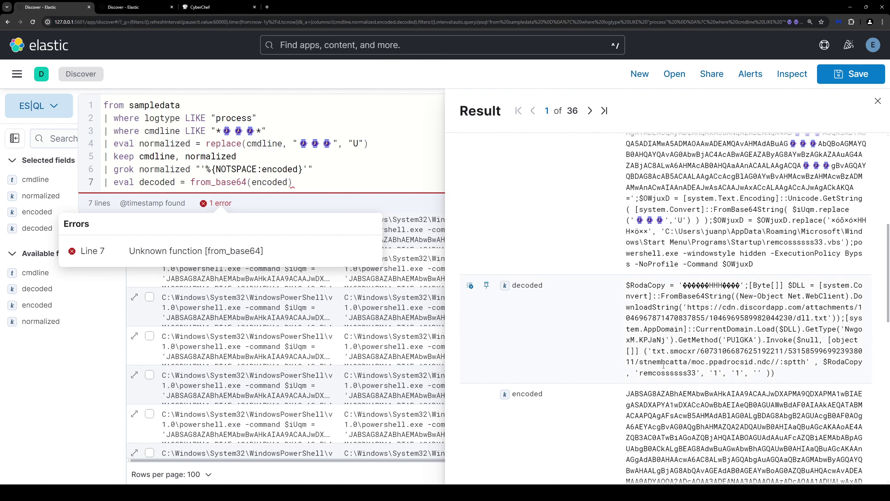
scroll(654, 337, "down", 1)
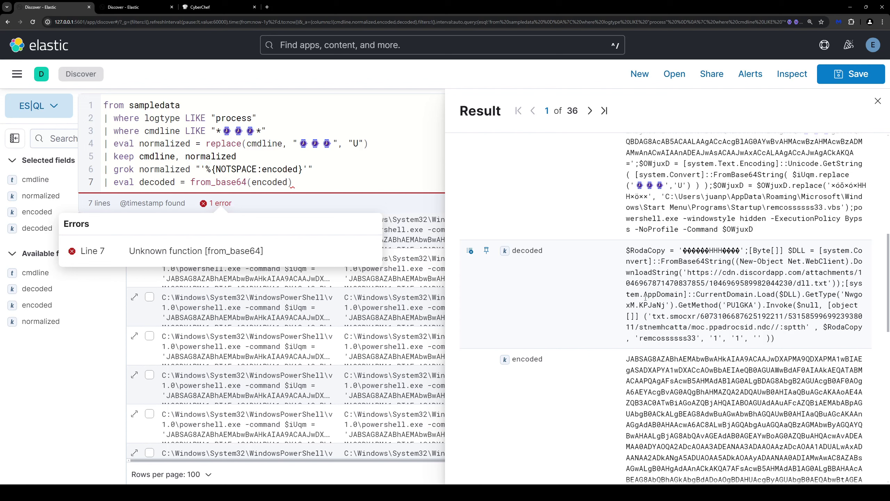
scroll(646, 297, "up", 10)
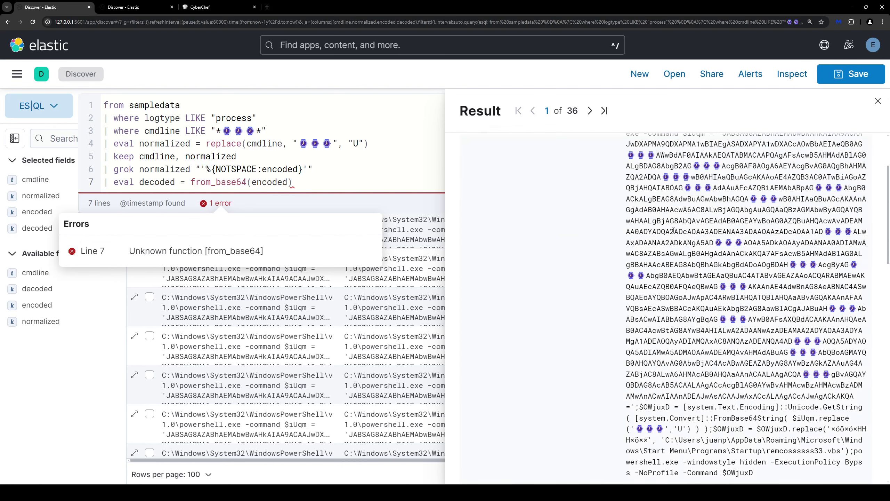
scroll(673, 230, "down", 2)
scroll(685, 259, "up", 1)
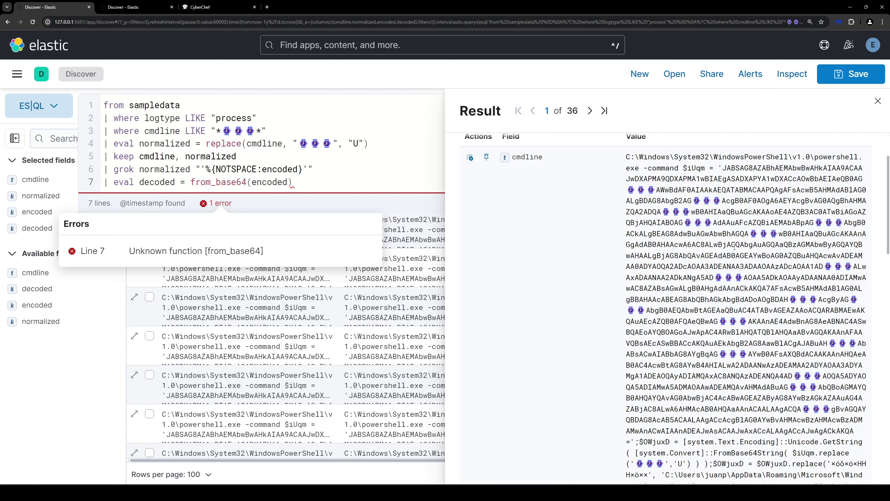
scroll(734, 247, "down", 10)
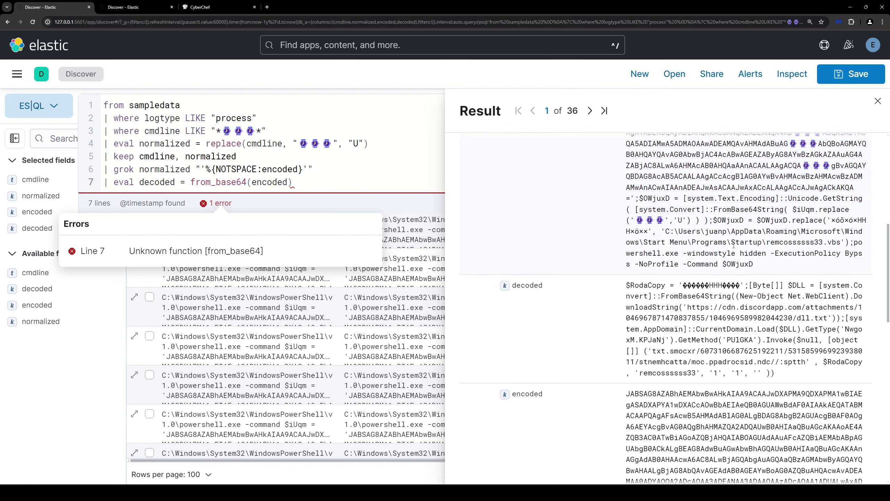
scroll(733, 251, "up", 3)
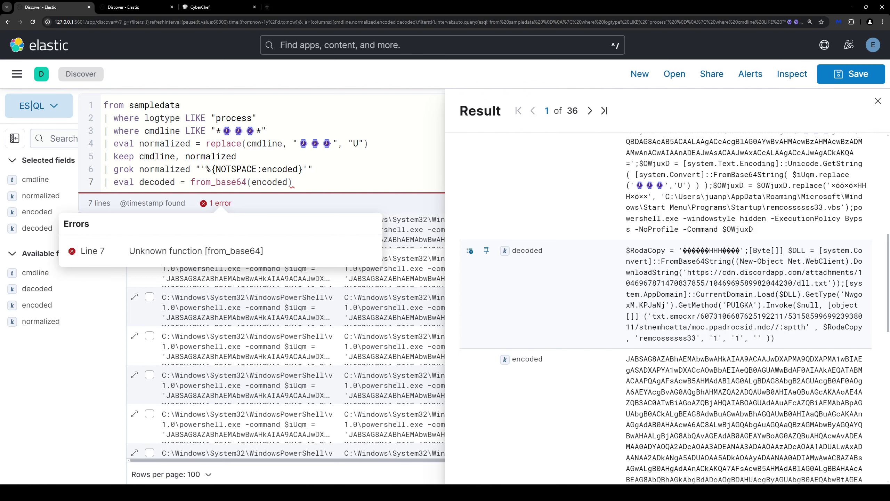
scroll(734, 295, "up", 2)
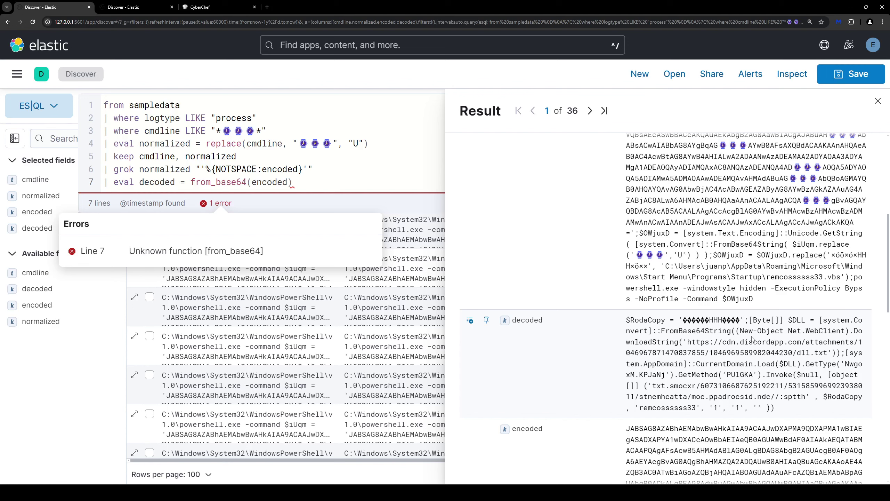
Step: Compare the garbled $RodaCopy string in the decoded field with the placeholder and startup file path in the cmdline value's replace call
left_click_drag(682, 321, 739, 321)
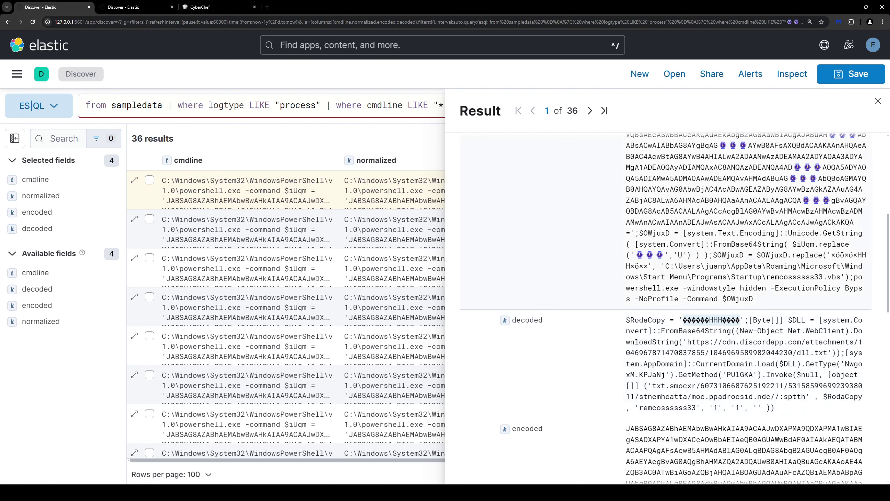
left_click(794, 254)
left_click_drag(829, 255, 840, 277)
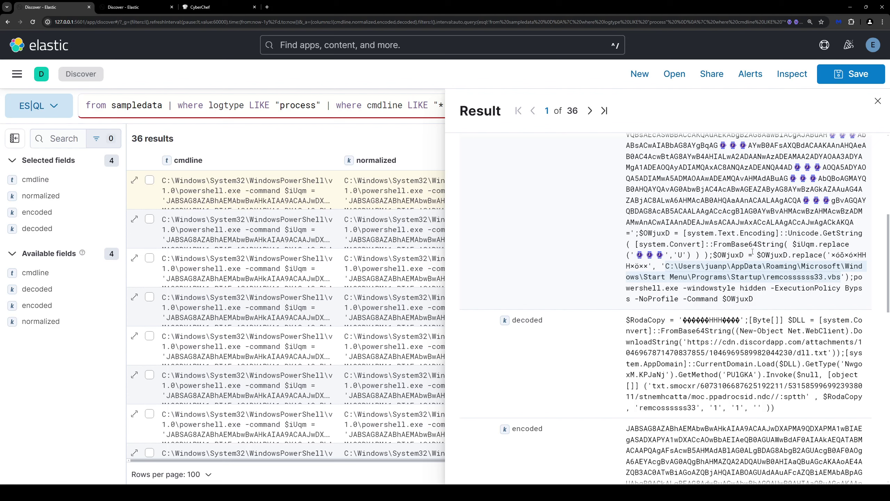
left_click(798, 252)
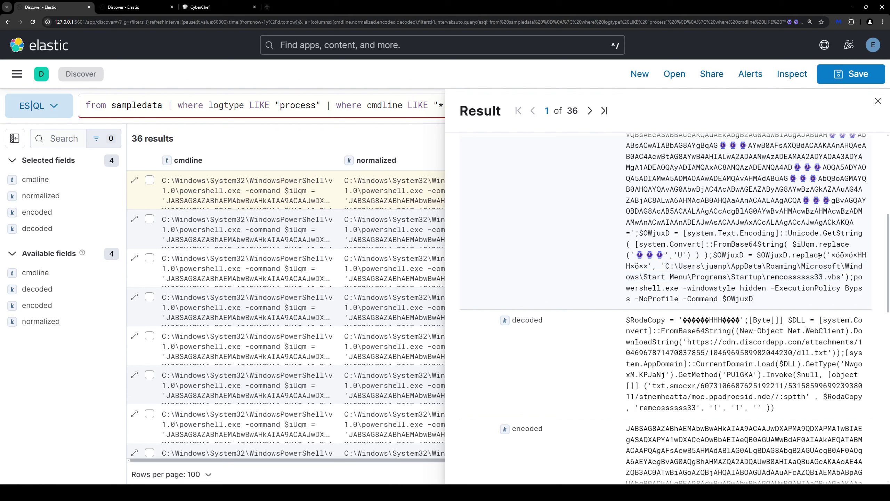
left_click_drag(830, 255, 650, 269)
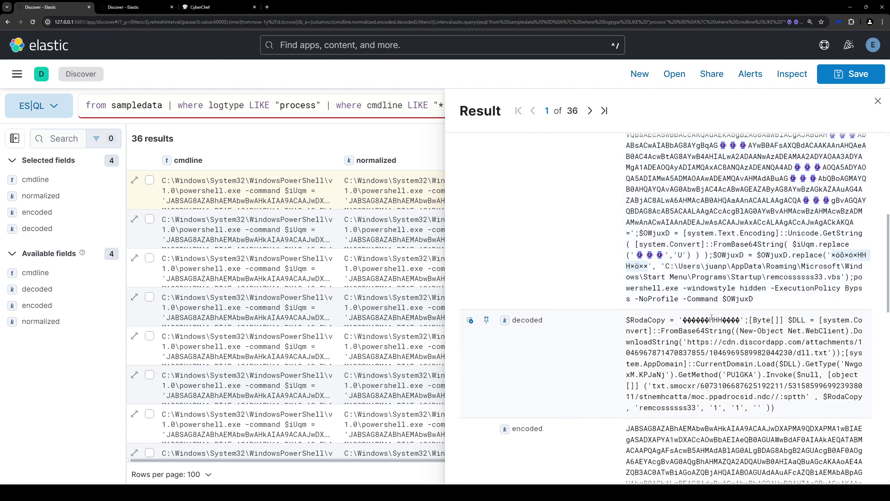
Step: Copy the garbled $RodaCopy string from the decoded field, close the result's details and go to the end of the query
left_click_drag(684, 320, 739, 322)
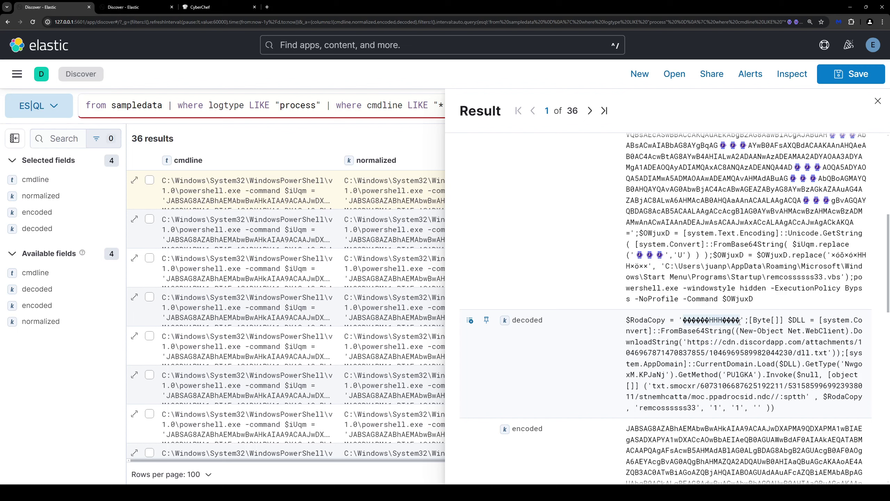
right_click(714, 320)
left_click(725, 326)
left_click(398, 105)
left_click(377, 105)
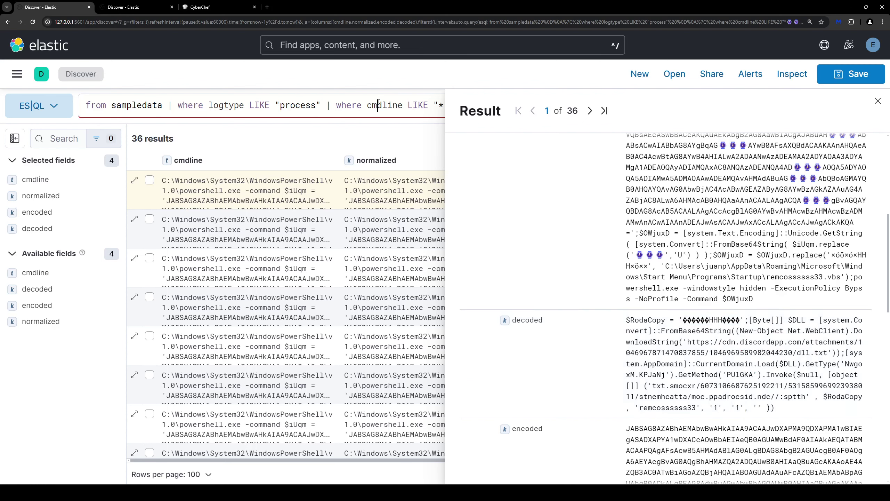
left_click(878, 100)
left_click(491, 105)
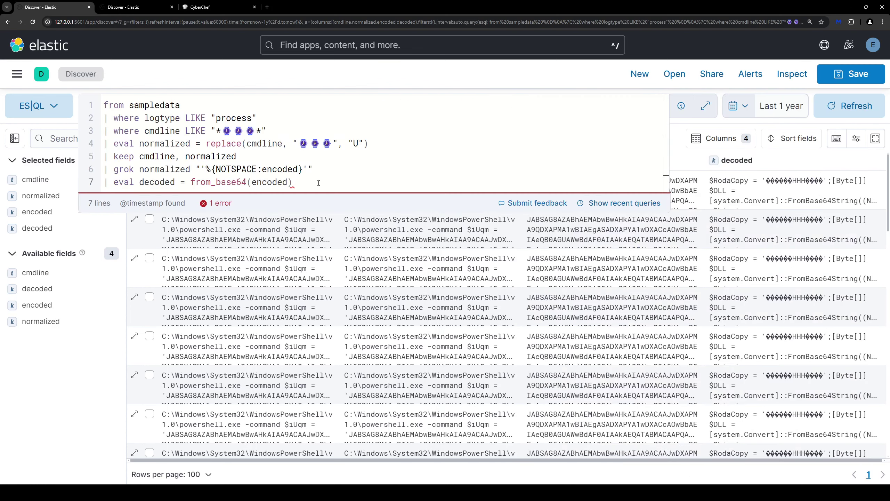
Step: Add a piped eval command setting final = replace(decoded, the copied garbled string, "test") on line 8 and run the query
key("Return")
type("| ev")
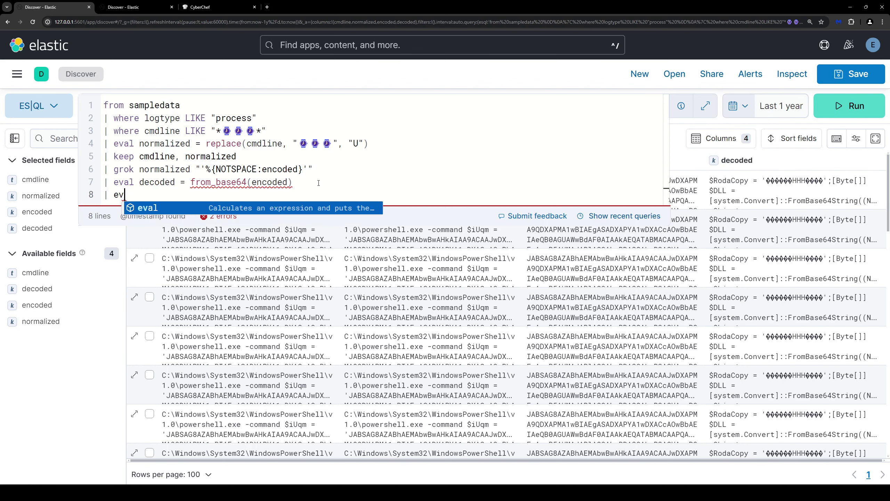
type("al final")
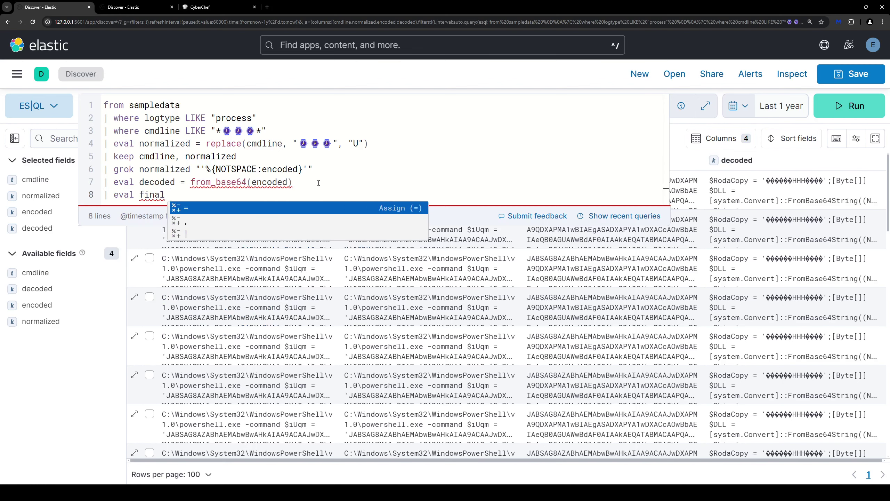
type(" = r")
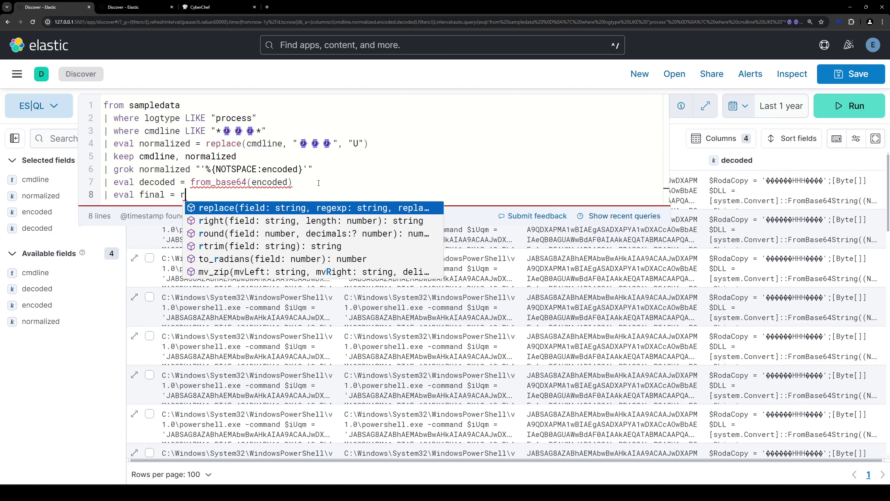
type("eplace(")
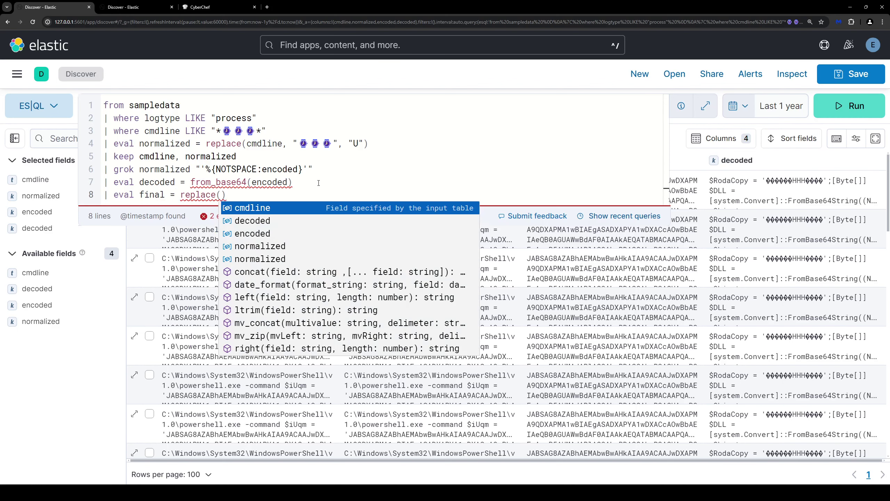
type("decoded,")
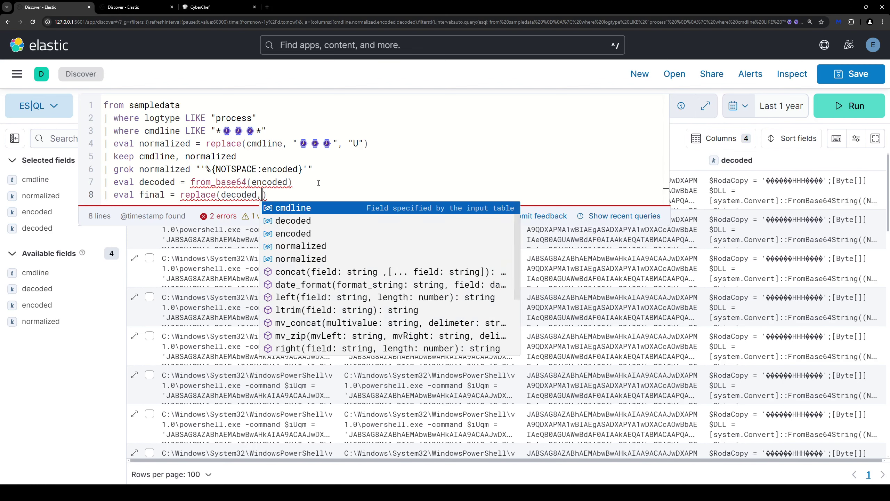
type(" \"")
key("ctrl+v")
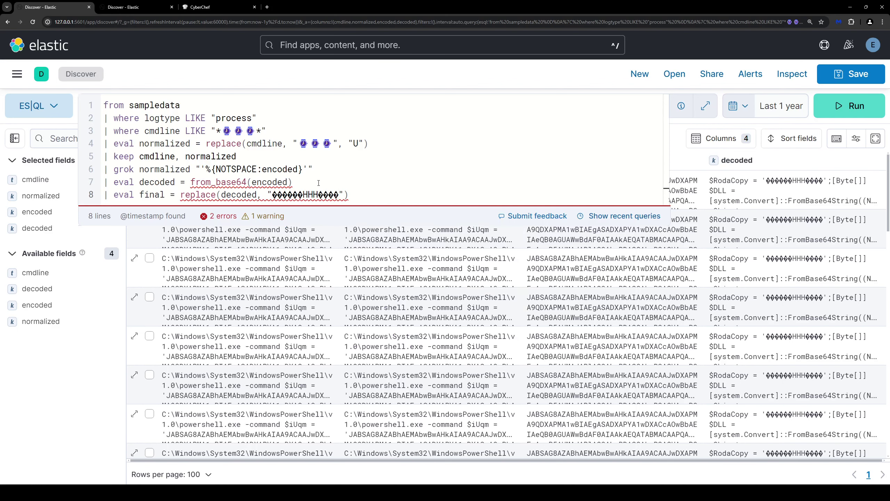
type("\", \"test")
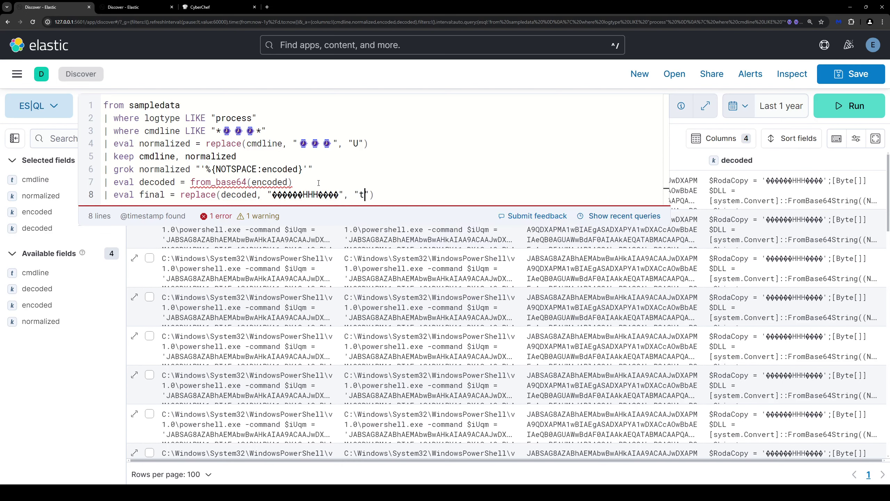
key("ctrl+Return")
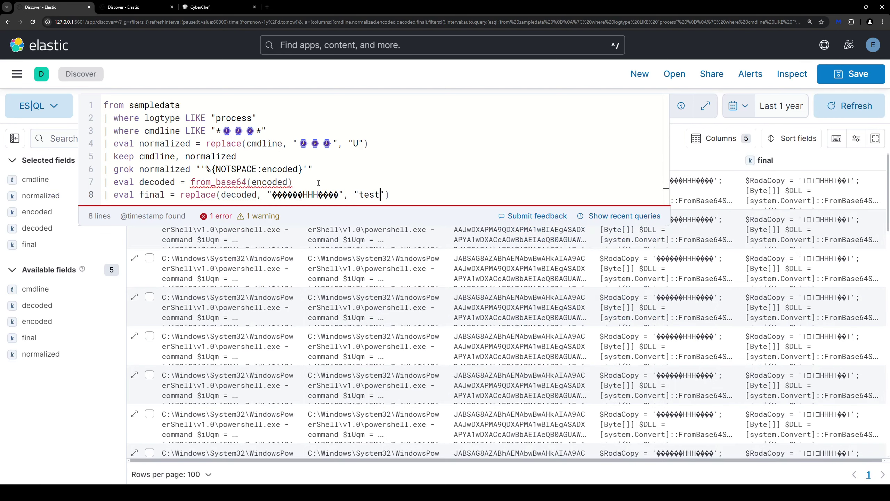
Step: Open the third result's details and examine the $RodaCopy string in the final field
left_click(134, 258)
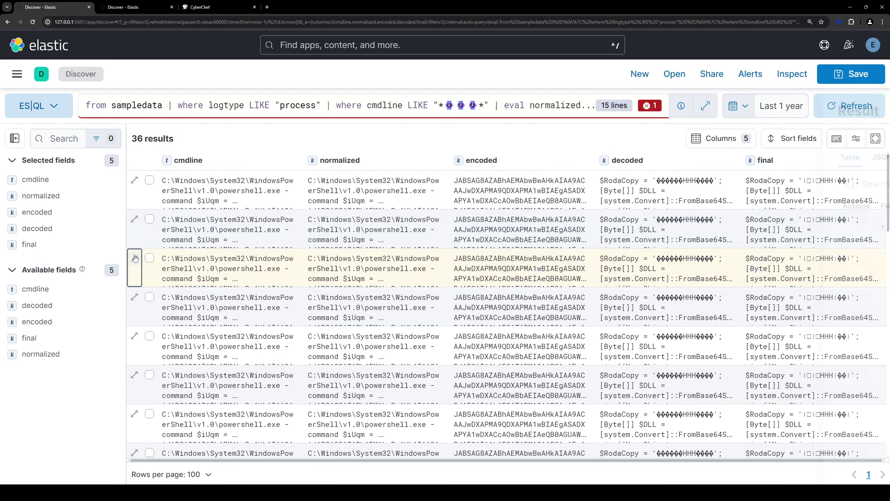
scroll(570, 333, "down", 10)
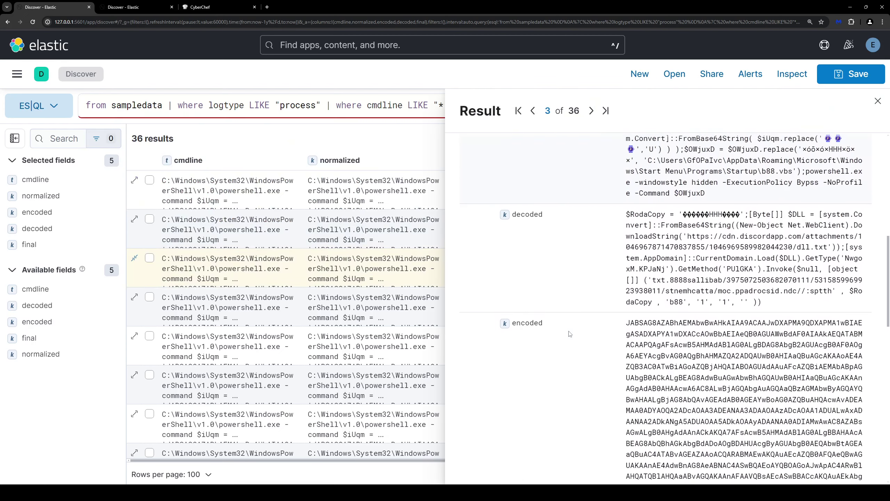
scroll(570, 333, "down", 2)
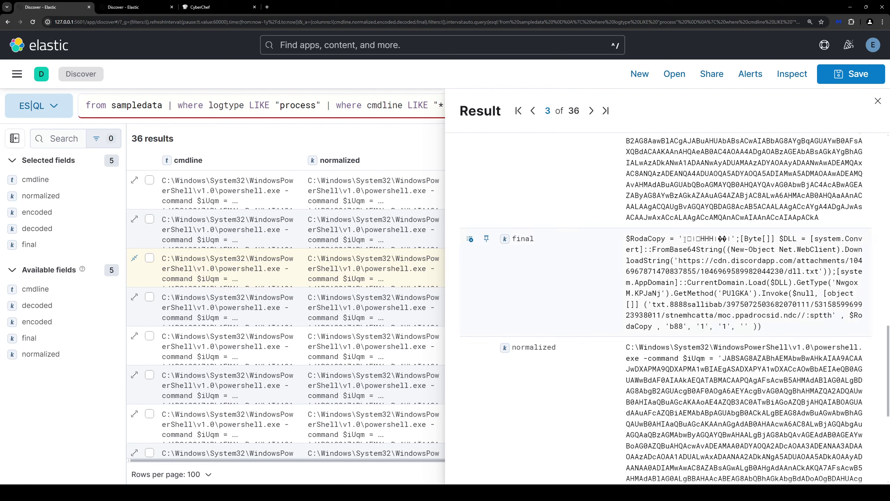
left_click_drag(684, 239, 727, 239)
left_click(695, 246)
scroll(695, 255, "up", 2)
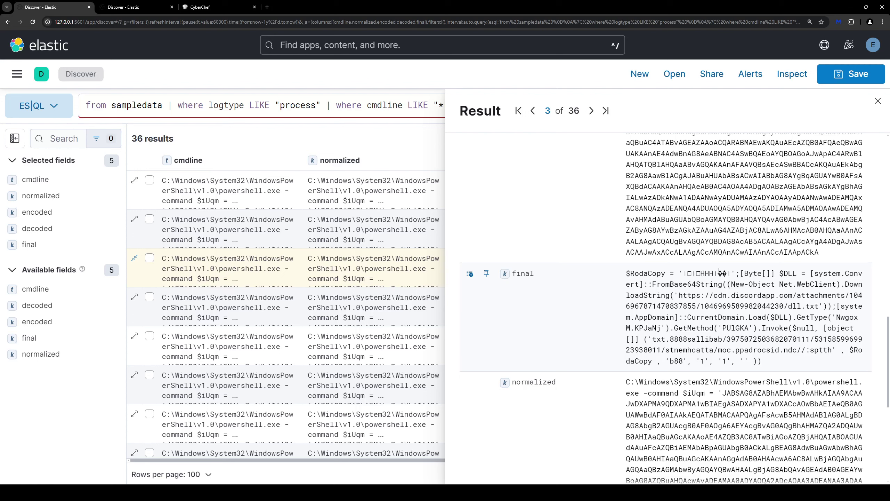
mouse_move(718, 270)
left_mouse_down()
mouse_move(730, 271)
mouse_move(709, 273)
mouse_move(731, 273)
left_mouse_up()
Step: Switch to CyberChef, search for the Base64 operations and add From Base64 to the recipe
left_click(213, 7)
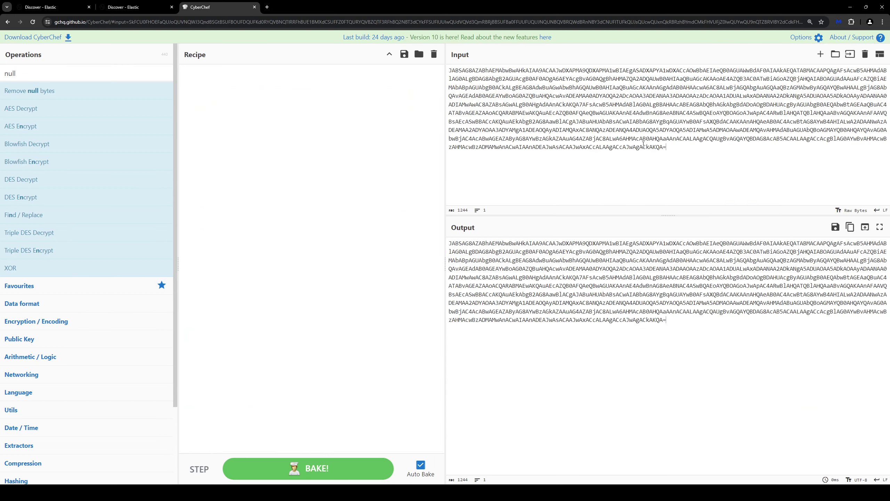
double_click(75, 73)
type("bae64")
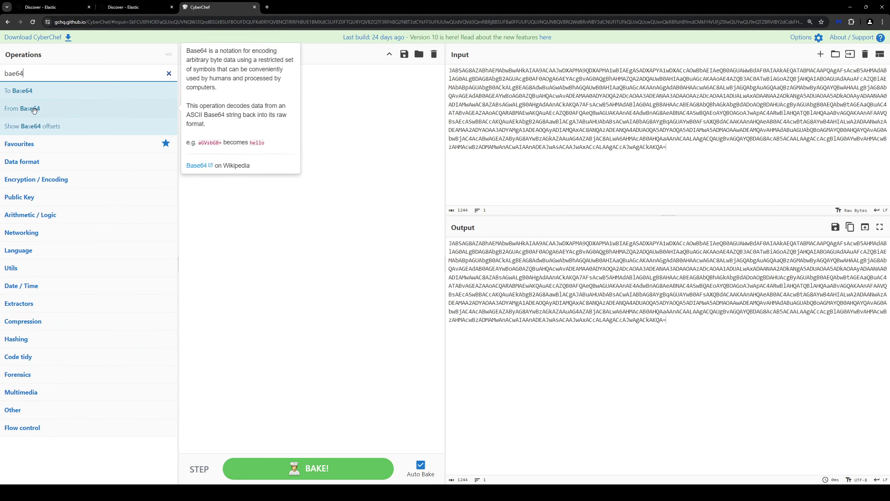
double_click(34, 110)
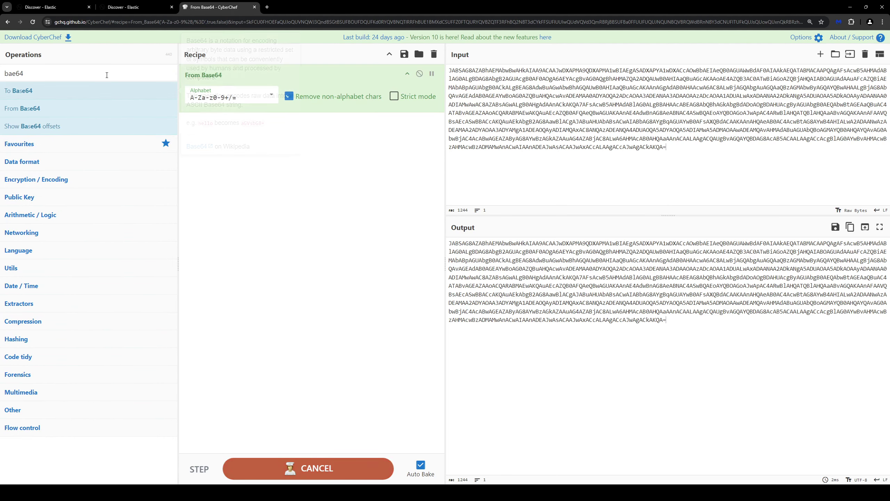
Step: Add Remove null bytes to the recipe below From Base64 and clear the operations search
double_click(14, 74)
type("emove nu")
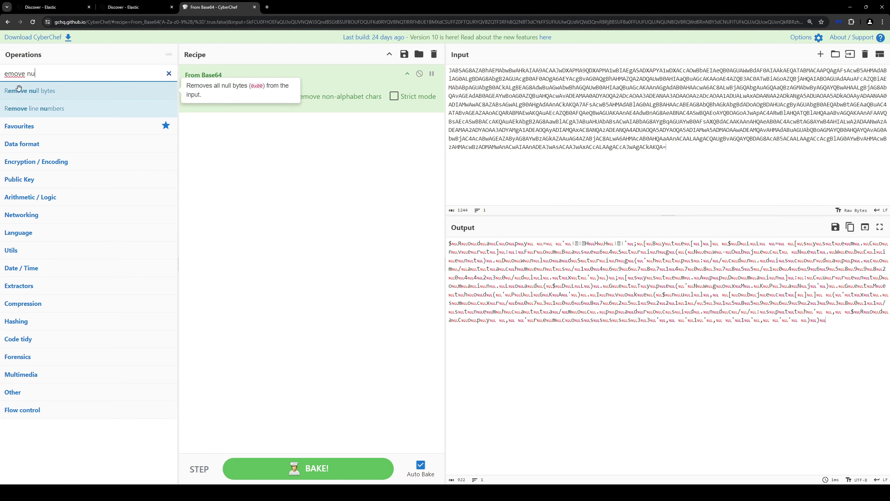
left_click_drag(30, 90, 260, 141)
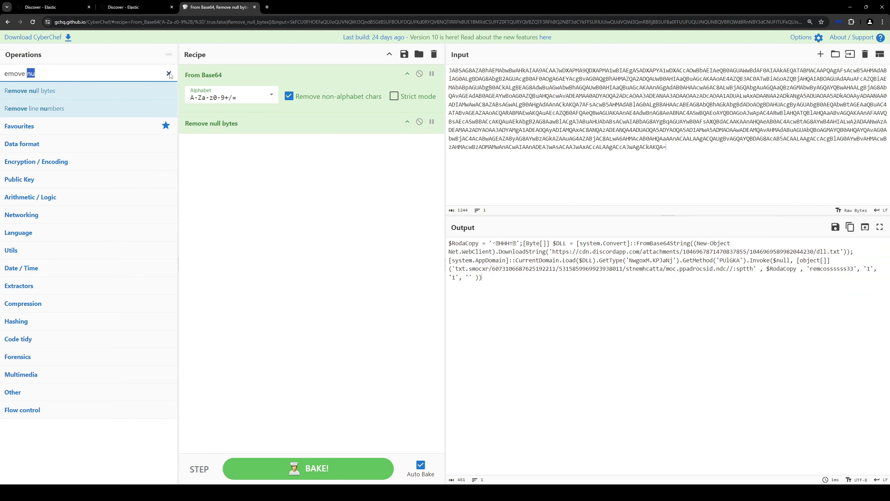
left_click(169, 74)
left_click(579, 282)
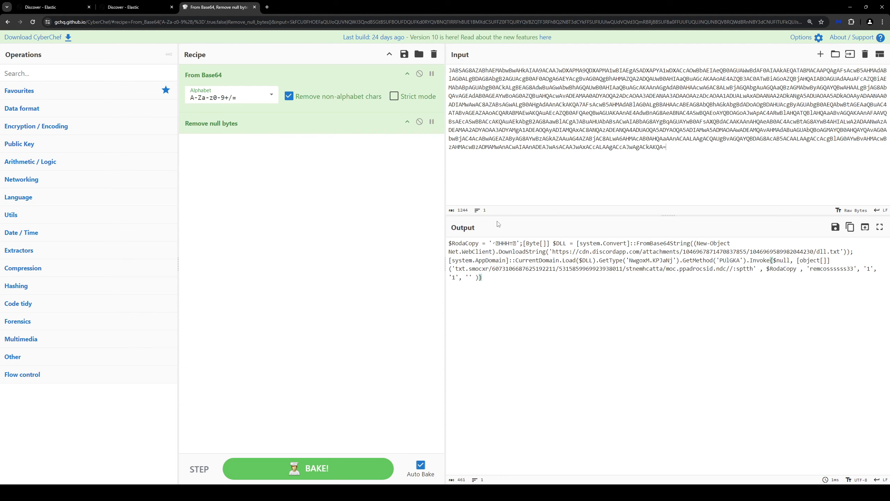
Step: Set the output character encoding to Raw Bytes and compare how the $RodaCopy string is rendered
left_click_drag(493, 242, 515, 242)
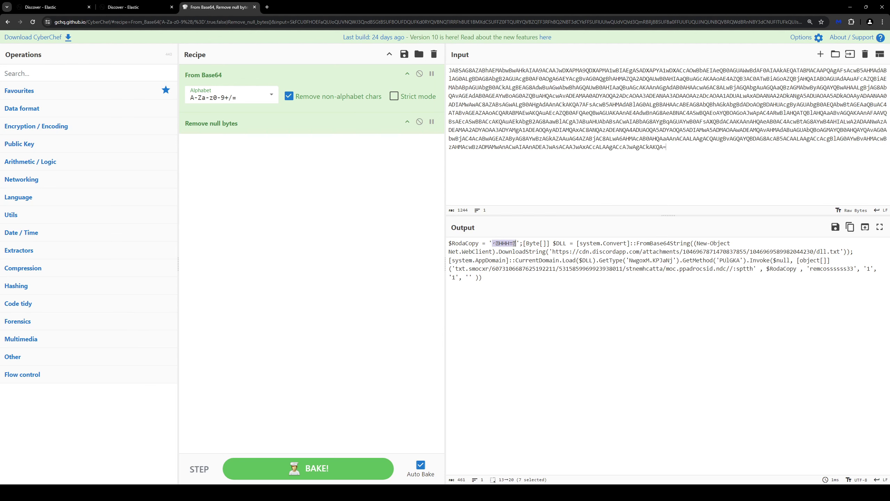
left_click(601, 327)
left_click(858, 480)
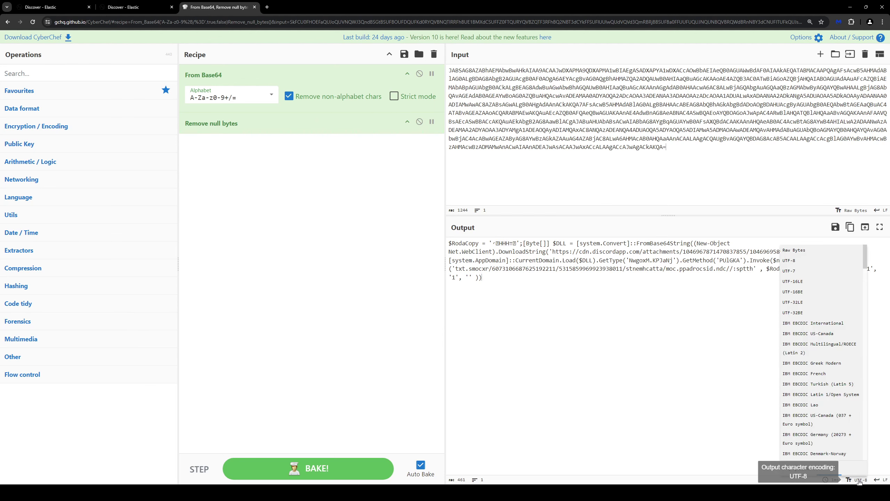
left_click(799, 250)
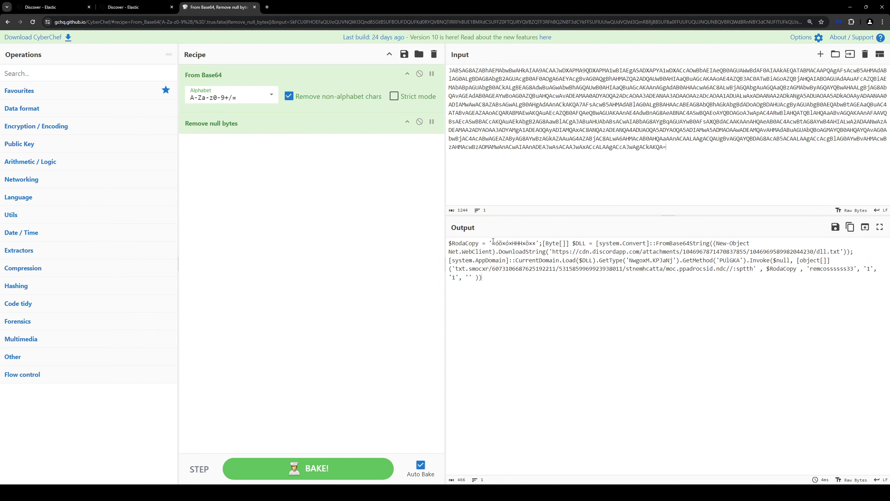
left_click_drag(494, 241, 535, 242)
left_click(666, 350)
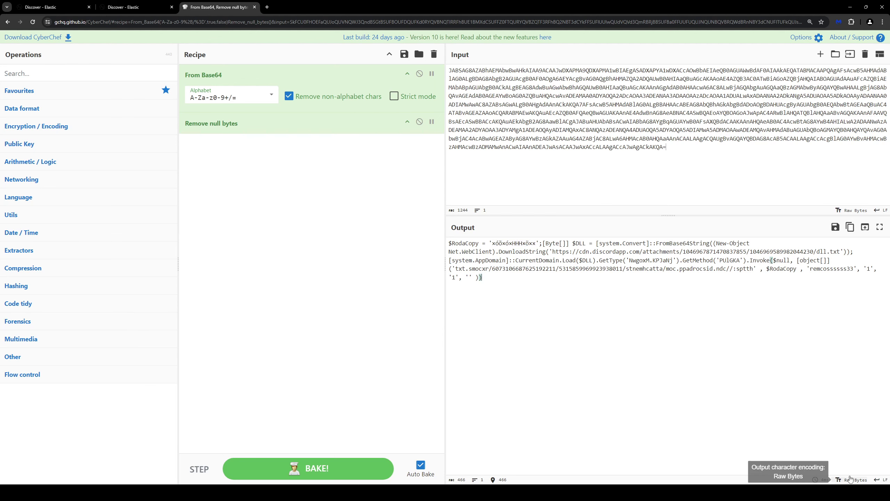
Step: Try UTF-7 as the output character encoding, switch it back to UTF-8 and inspect the $RodaCopy string
left_click(849, 478)
left_click(819, 275)
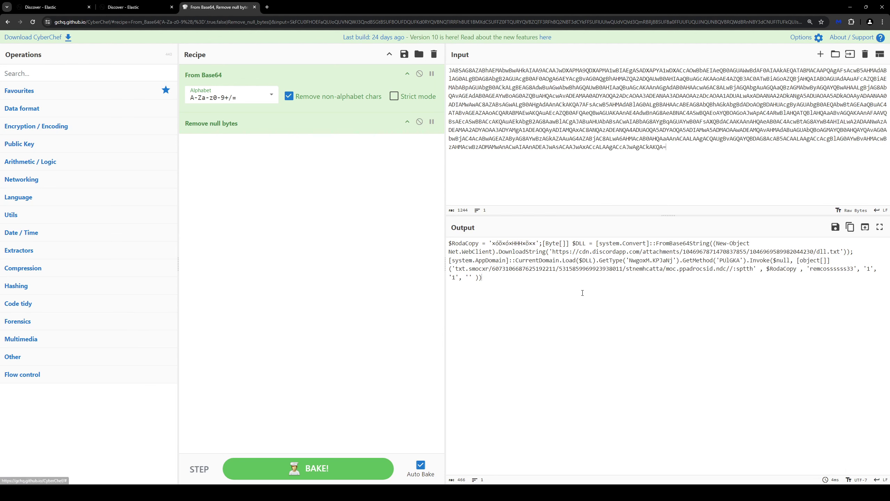
left_click(858, 479)
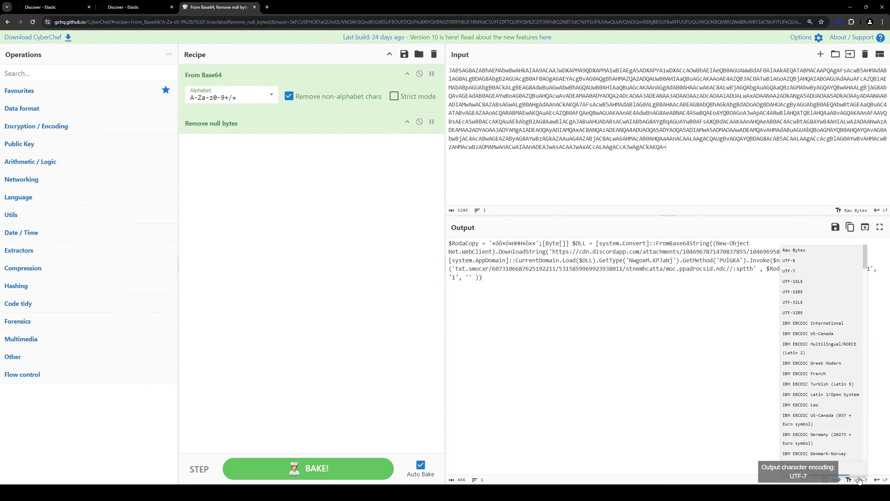
left_click(807, 263)
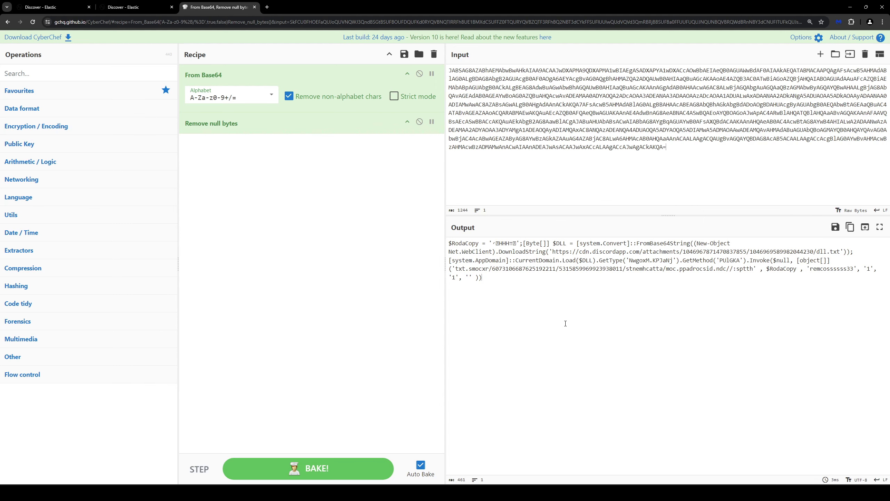
left_click_drag(494, 241, 516, 243)
left_click(523, 267)
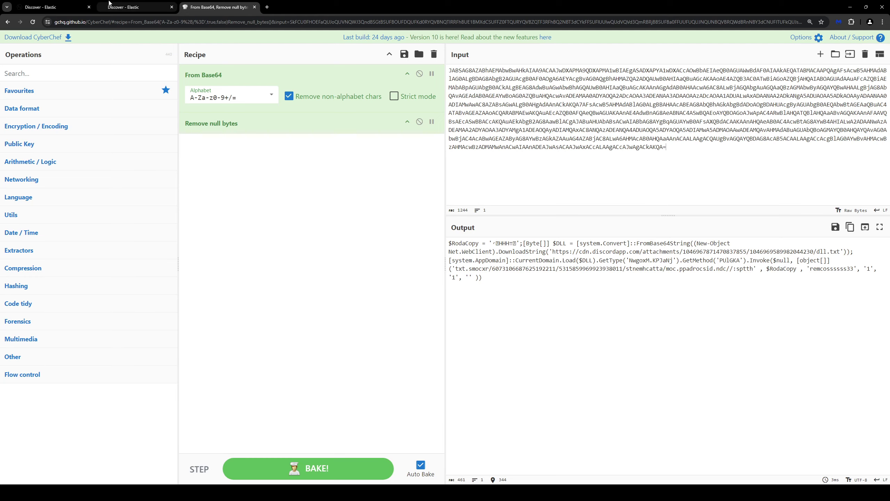
Step: Switch to the first Elastic Discover tab and close the open result's details
left_click(53, 7)
left_click(134, 258)
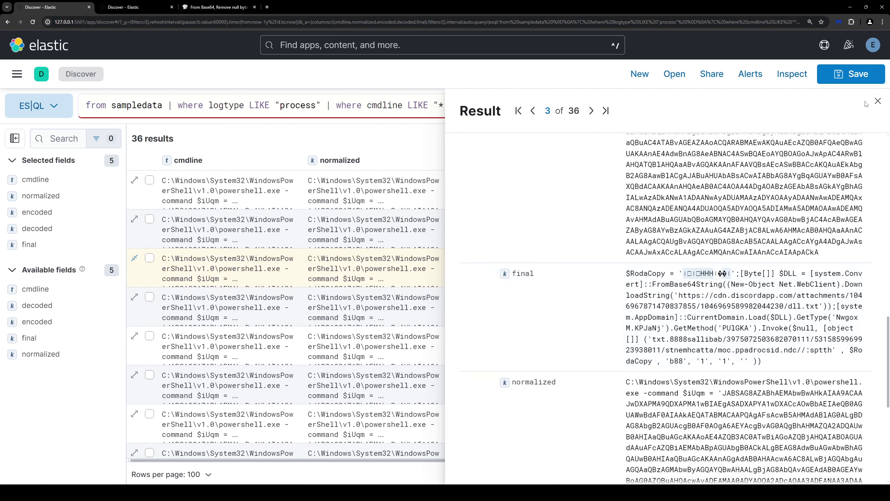
left_click(877, 101)
Step: Remove the eval final = replace(decoded, …, "test") line from the ES|QL query and rerun it
left_click(322, 102)
left_click(402, 189)
key("shift+Home")
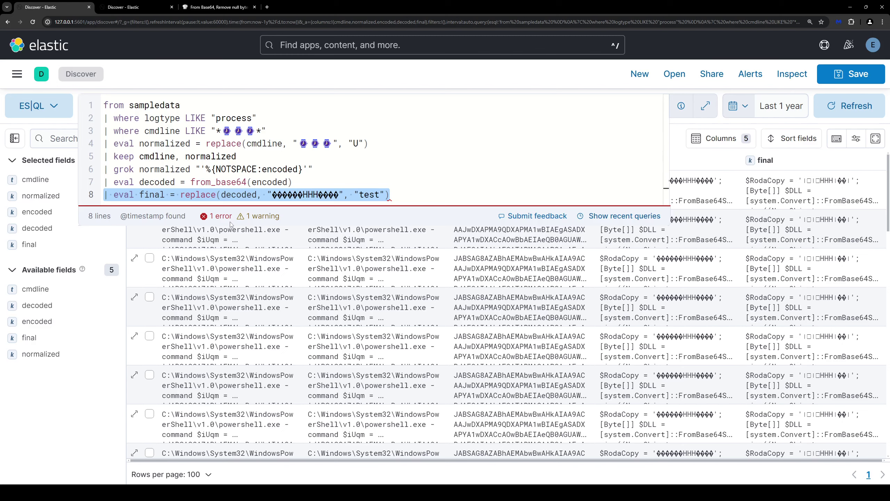
key("BackSpace")
key("BackSpace")
key("ctrl+Return")
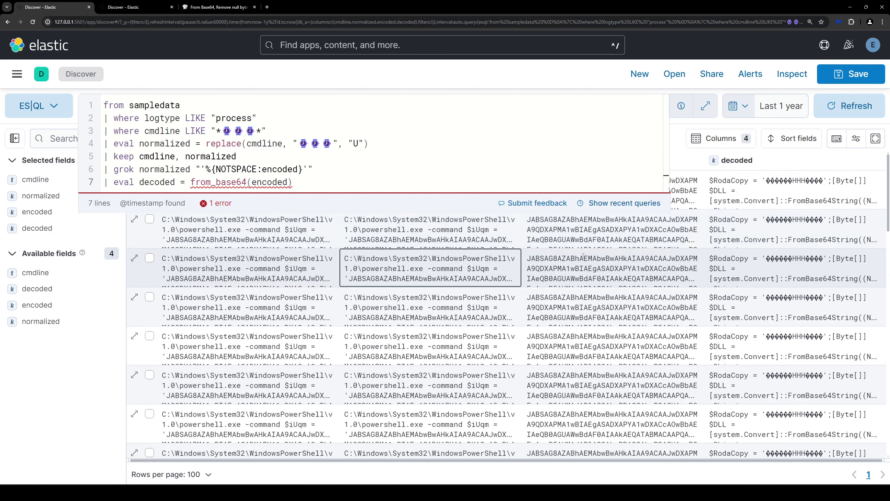
Step: Open the fourth result's details and compare the placeholder characters in cmdline's replace call with the $RodaCopy value in decoded
left_click(777, 200)
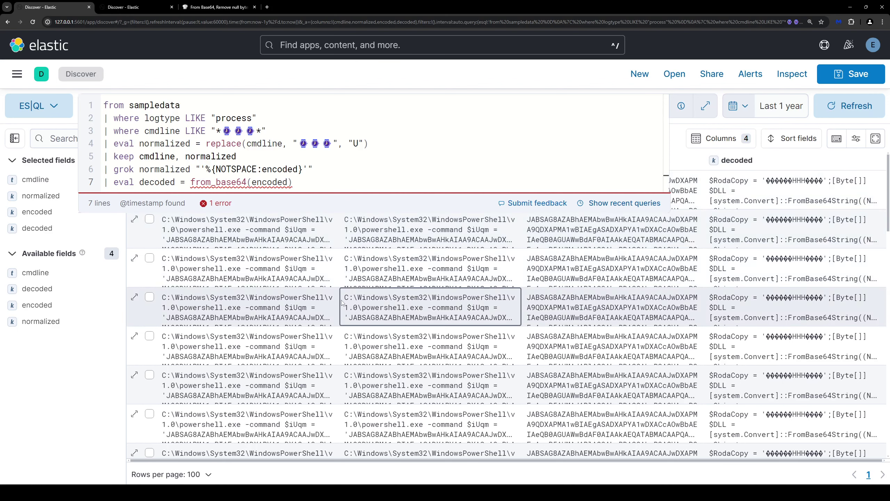
left_click(134, 297)
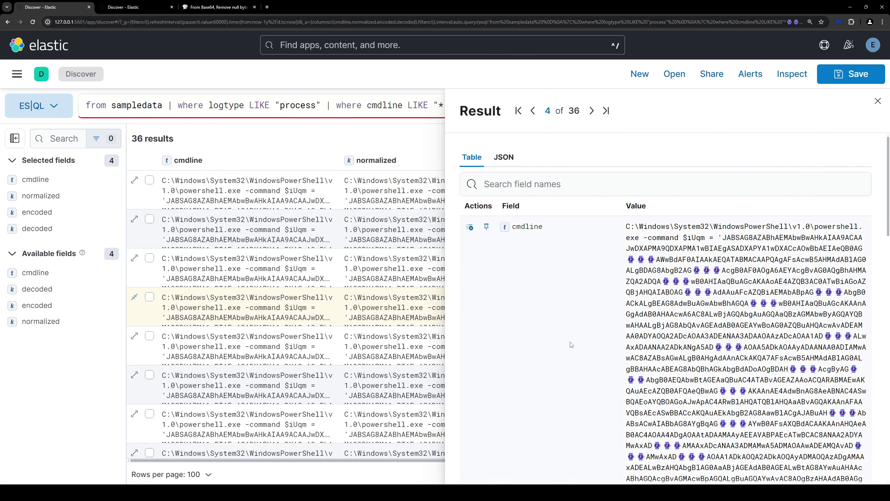
scroll(595, 347, "down", 5)
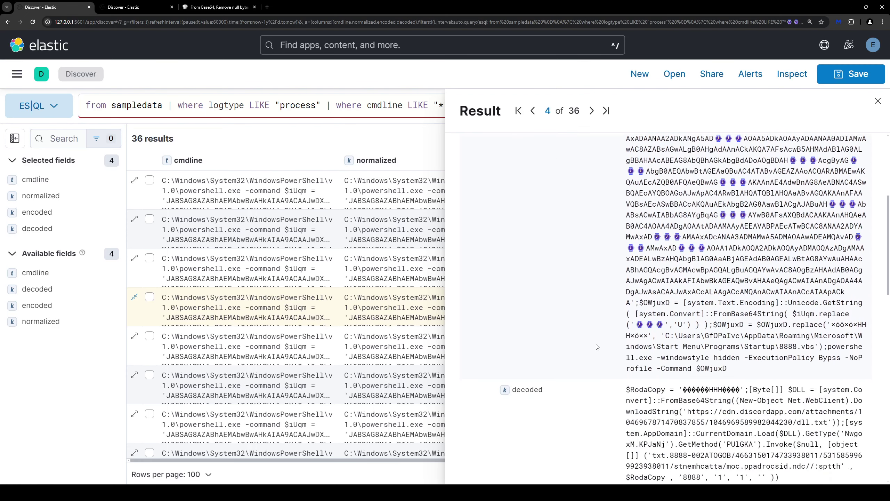
left_click_drag(831, 323, 647, 339)
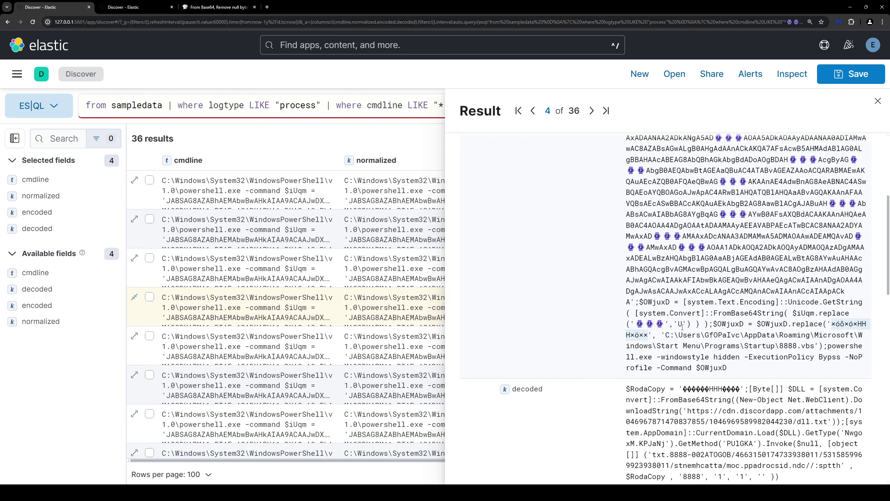
scroll(694, 322, "down", 2)
left_click_drag(683, 320, 739, 321)
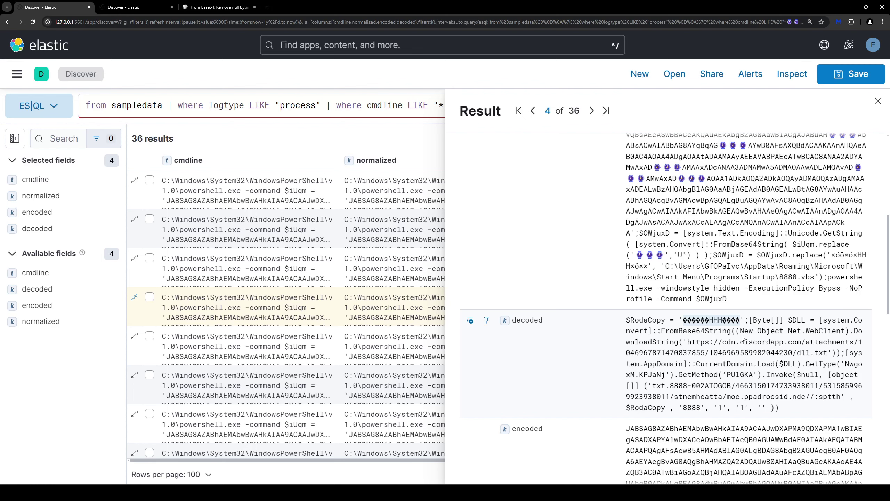
scroll(743, 337, "down", 1)
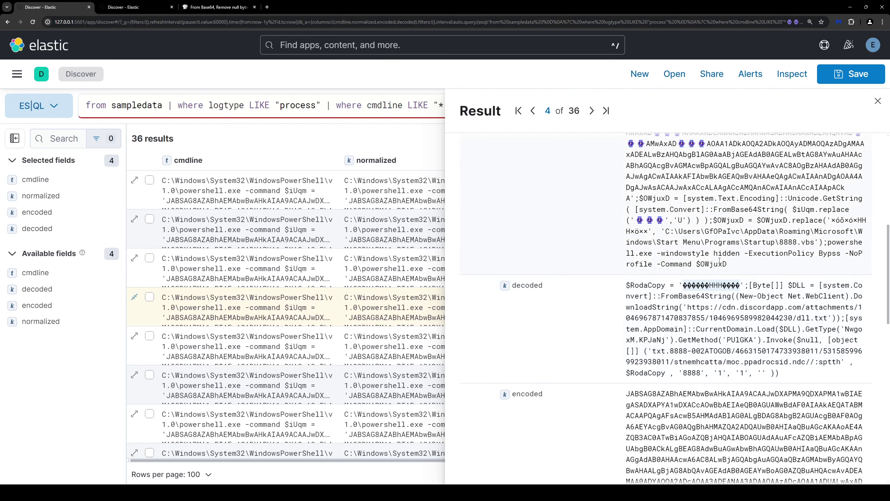
Step: Examine the Startup folder path to 8888.vbs in cmdline's replace call against the decoded script
left_click_drag(666, 231, 816, 242)
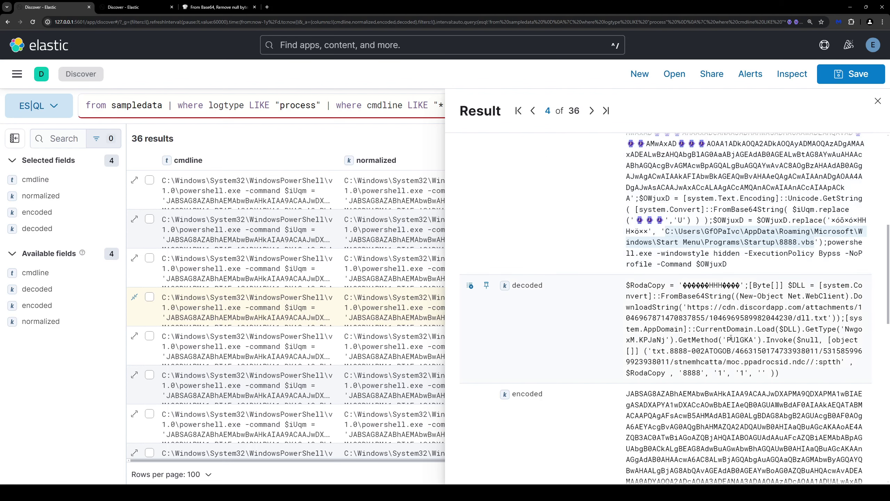
left_click(743, 326)
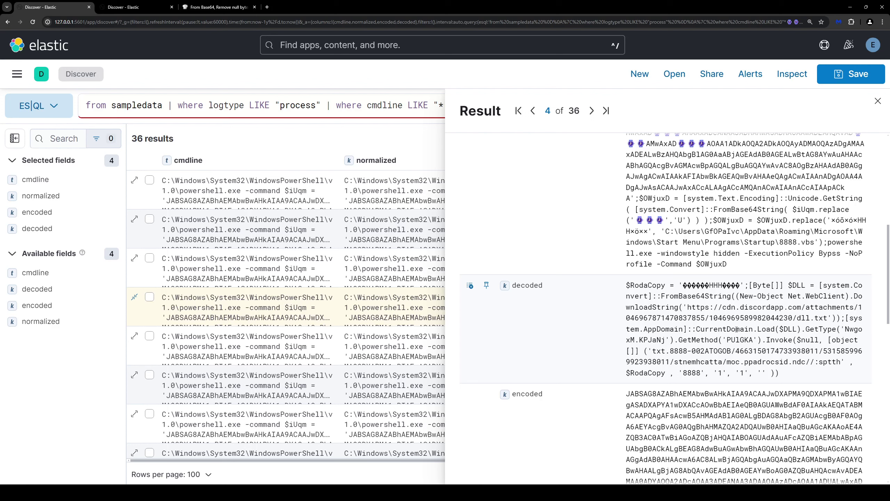
scroll(731, 328, "down", 1)
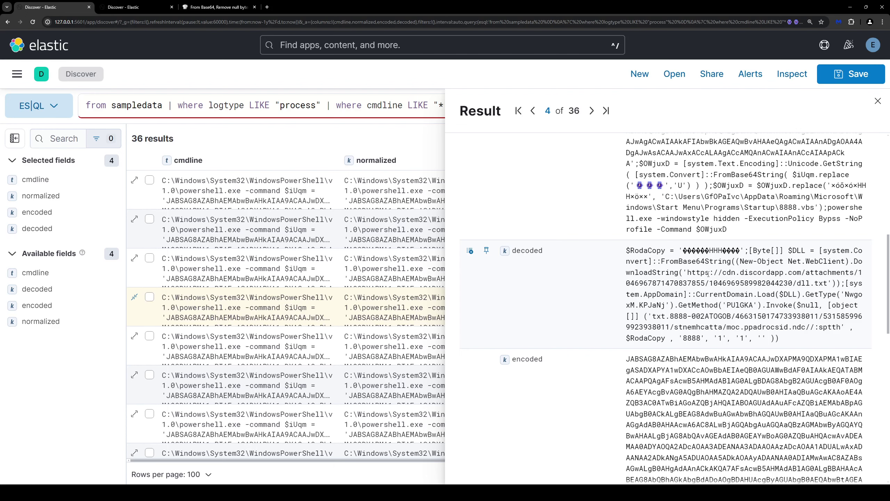
Step: Examine the closing powershell.exe command in cmdline, with its hidden window style, execution policy and $OWjuxD argument
scroll(709, 274, "up", 6)
scroll(709, 245, "down", 3)
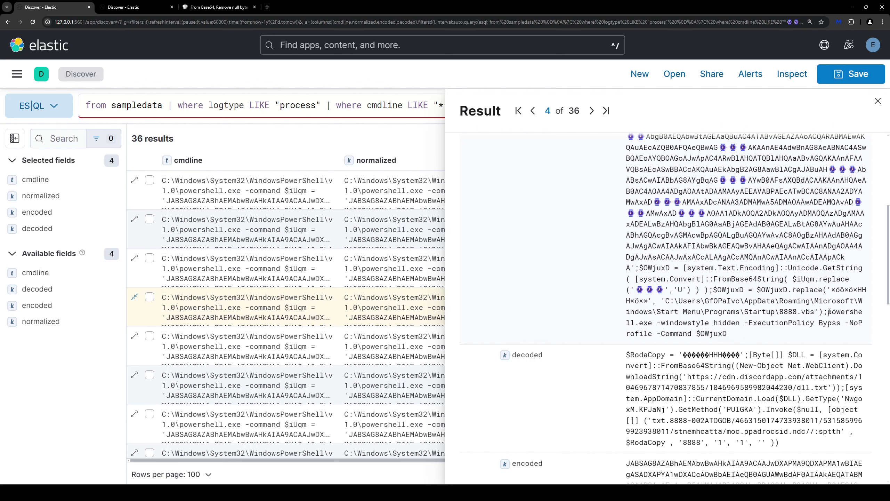
left_click_drag(829, 312, 764, 343)
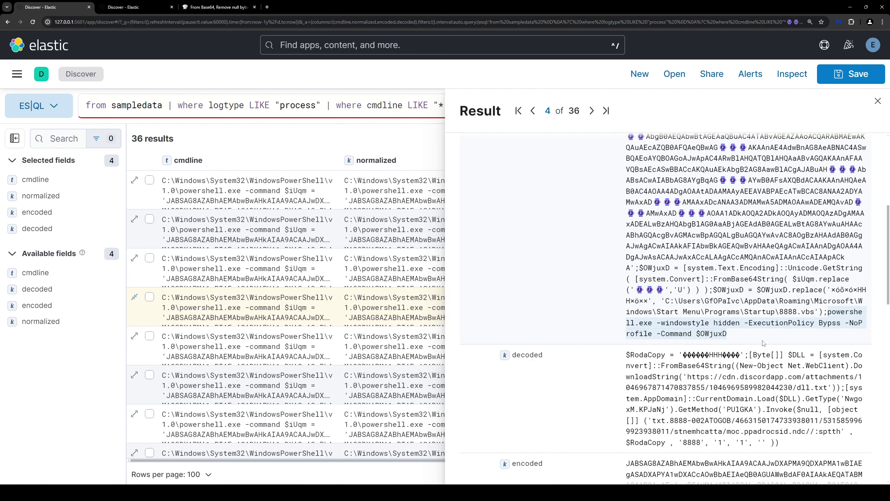
scroll(785, 350, "down", 1)
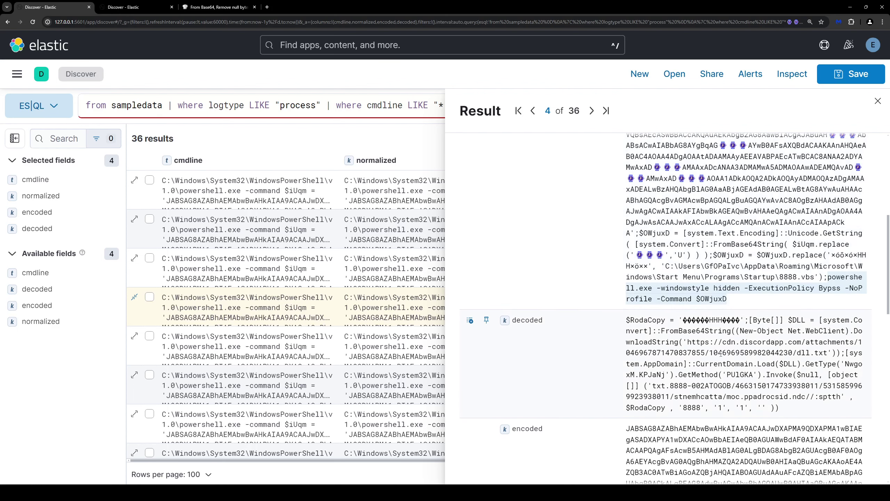
left_click(708, 353)
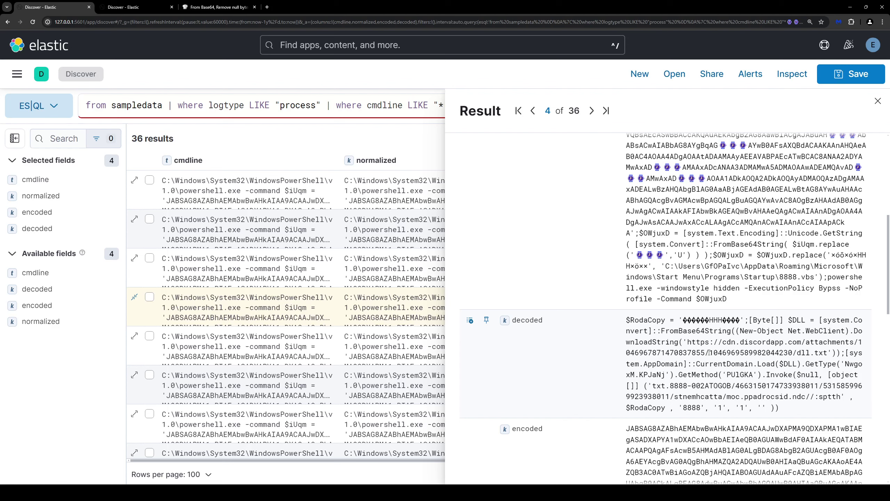
Step: Inspect the $RodaCopy string, the '8888' argument and the reversed URL in the decoded script, and close the result's details
left_click_drag(680, 320, 739, 316)
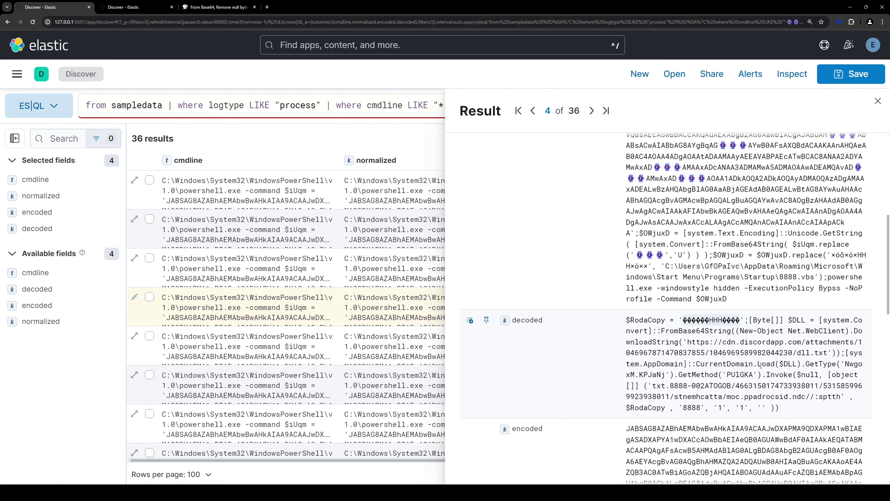
scroll(762, 366, "down", 1)
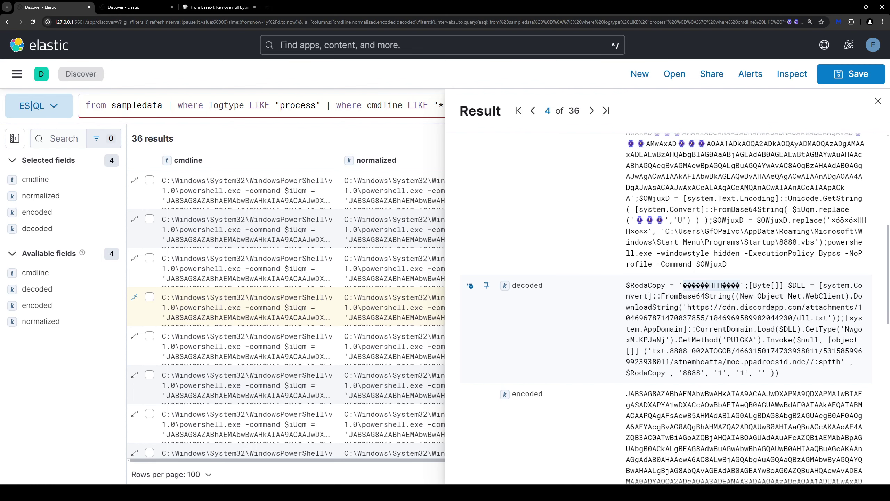
left_click_drag(640, 373, 709, 372)
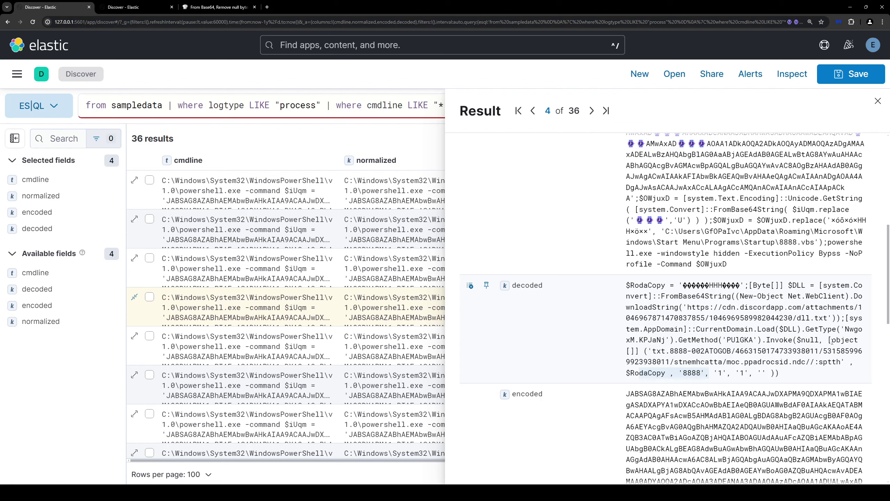
left_click_drag(653, 351, 842, 362)
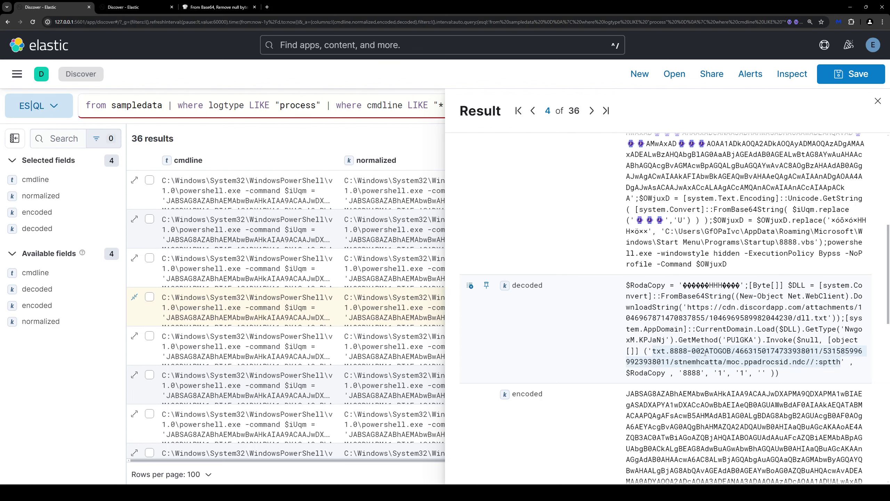
scroll(705, 352, "up", 4)
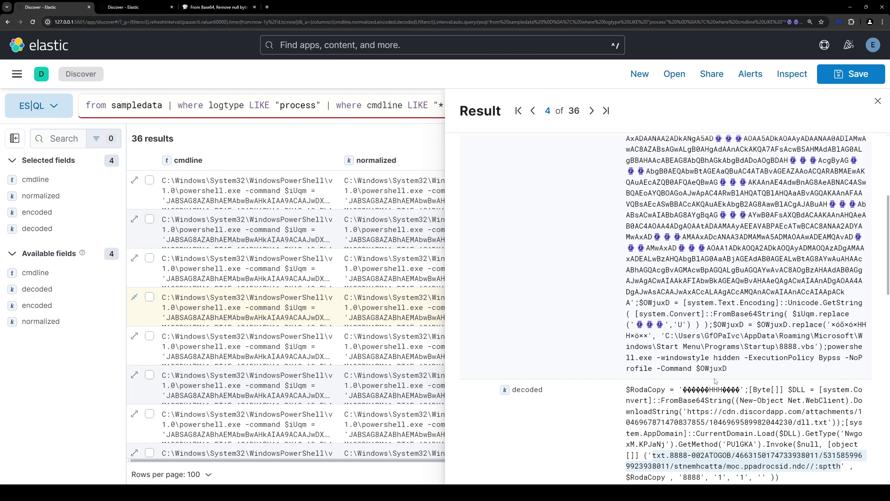
left_click(877, 101)
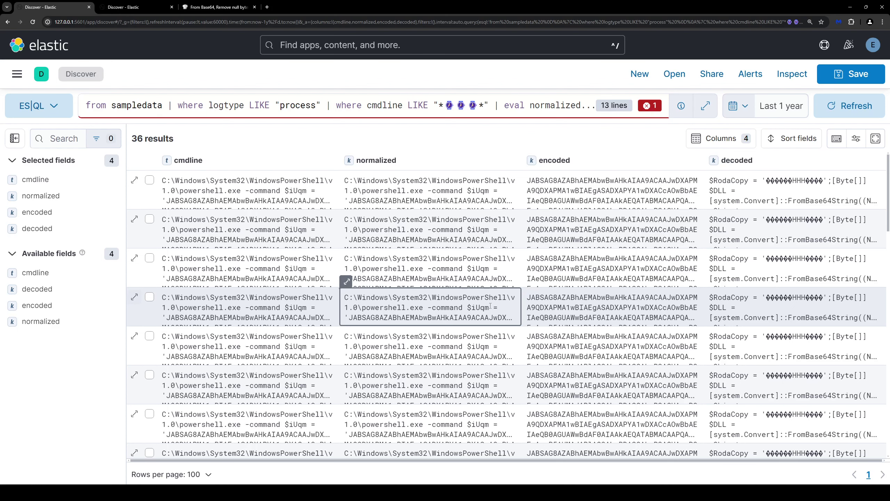
Step: Review the full ES|QL query from the process and cmdline filters through from_base64, alongside its result columns
left_click(334, 105)
left_click(334, 181)
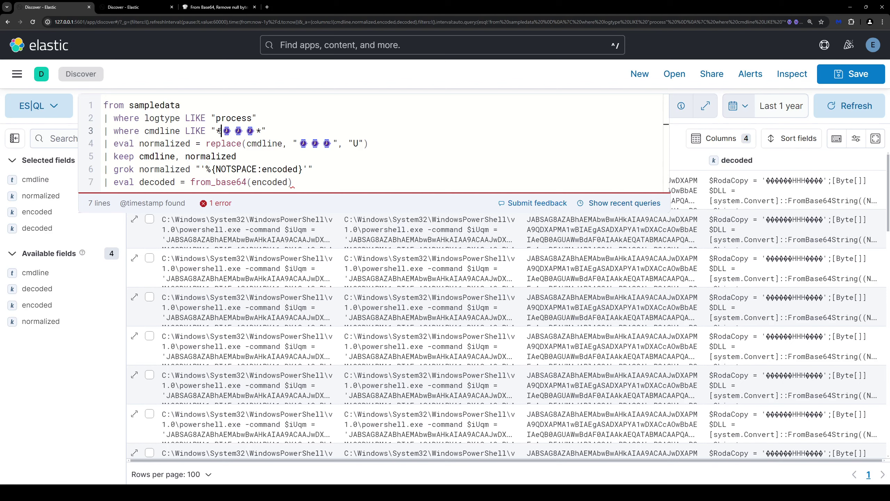
left_click(262, 131)
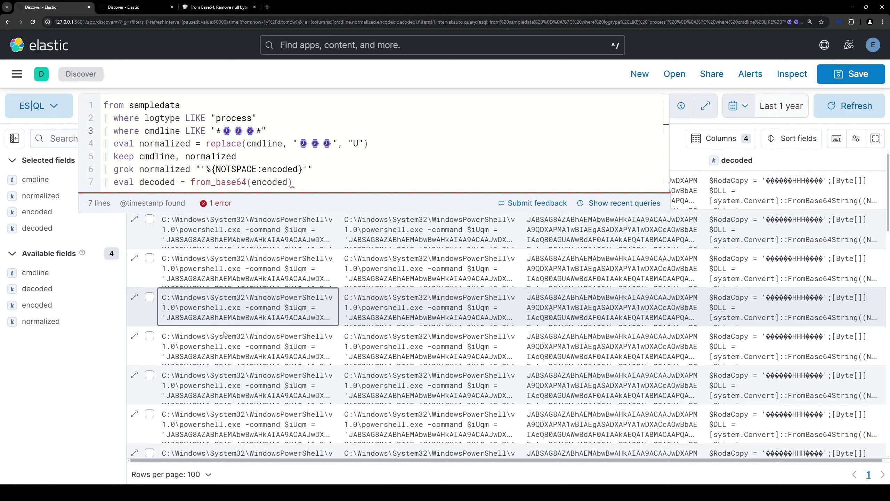
left_click(84, 396)
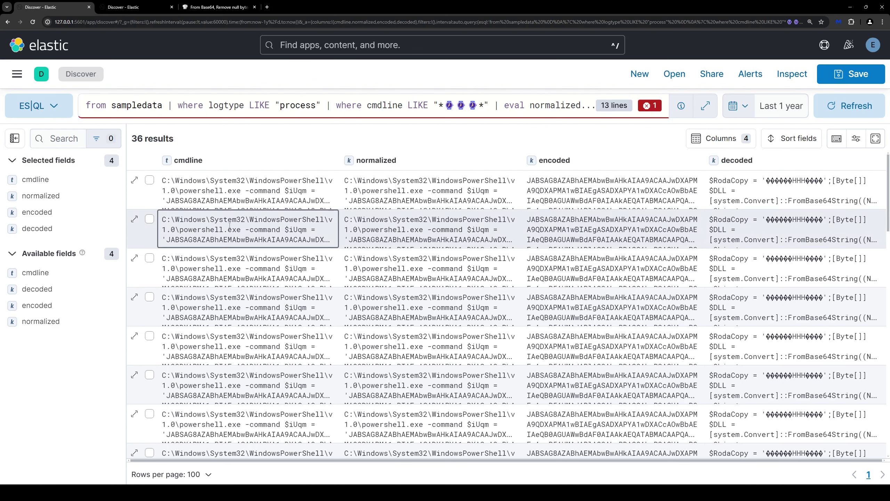
left_click(397, 223)
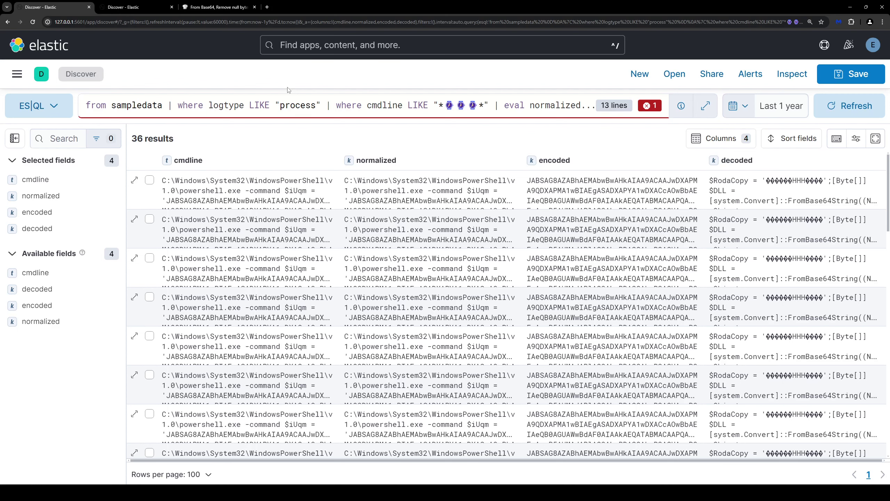
left_click(305, 106)
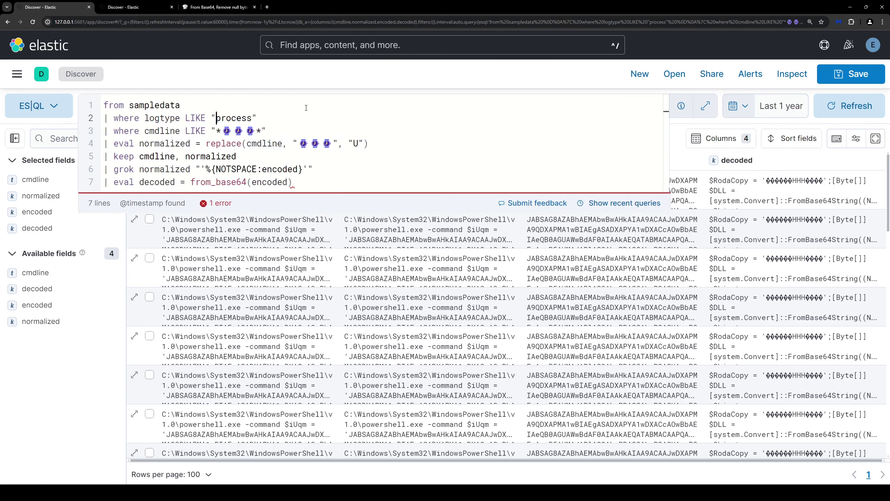
left_click(87, 410)
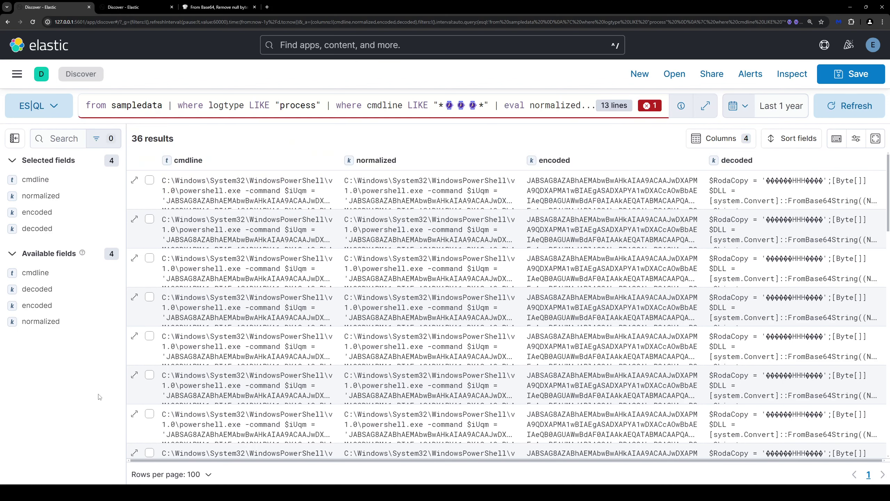